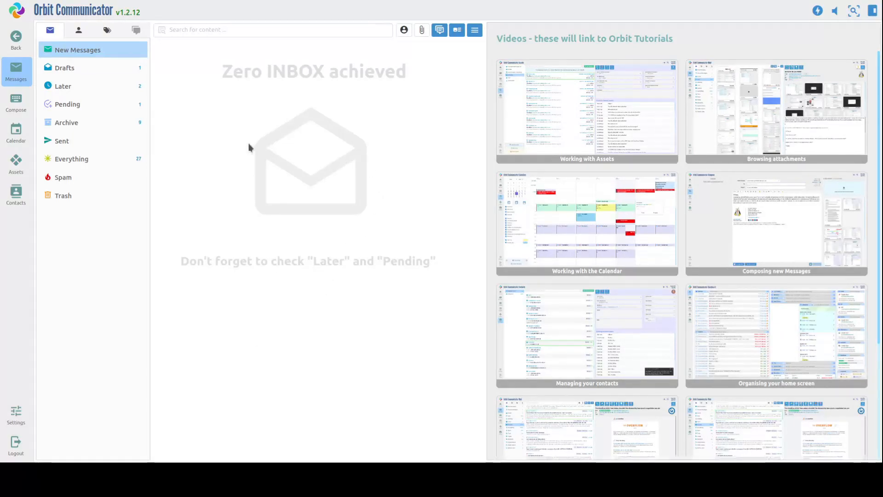
Add a new asset named My House to the asset register, with asset type Property and property type House
left_click(21, 170)
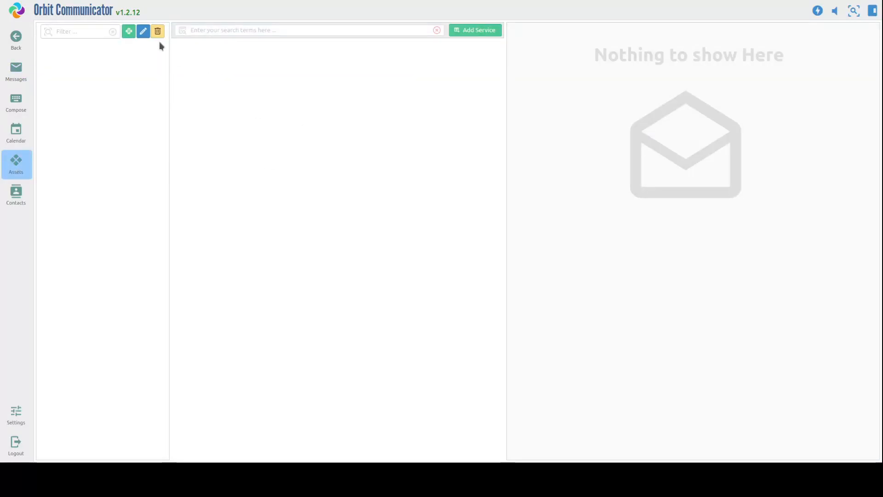
left_click(129, 31)
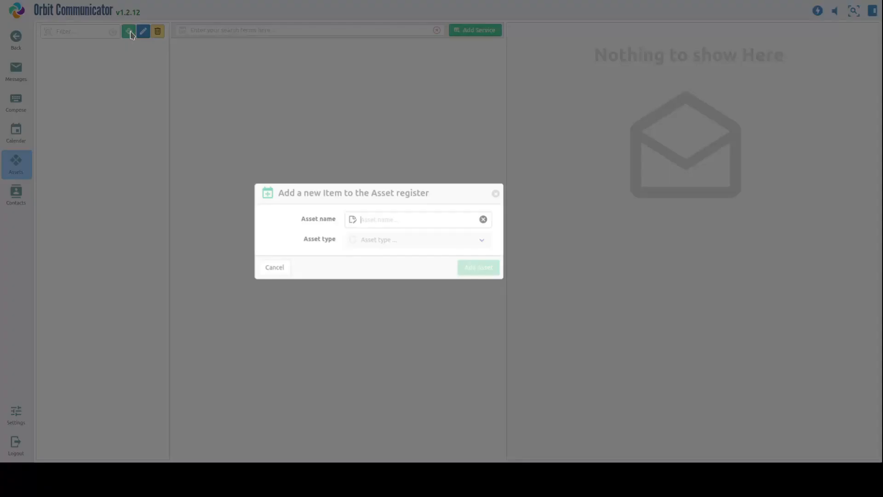
type("My")
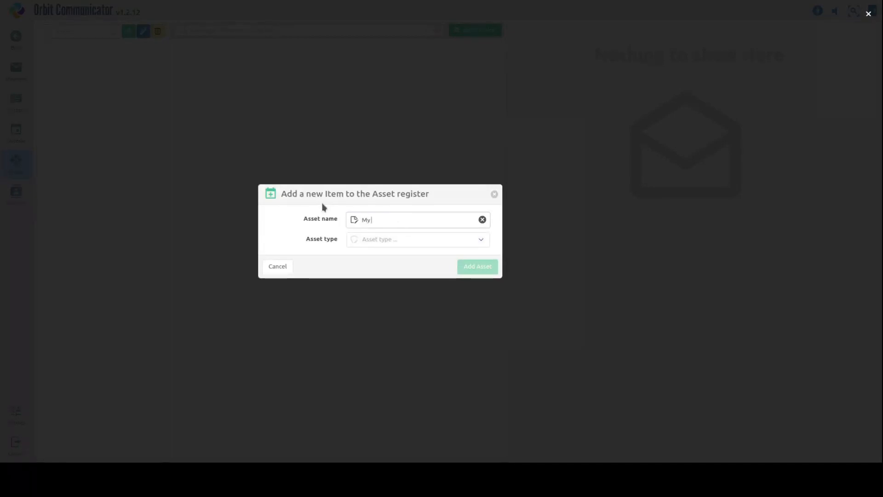
type(" House")
left_click(398, 238)
left_click(398, 251)
left_click(397, 252)
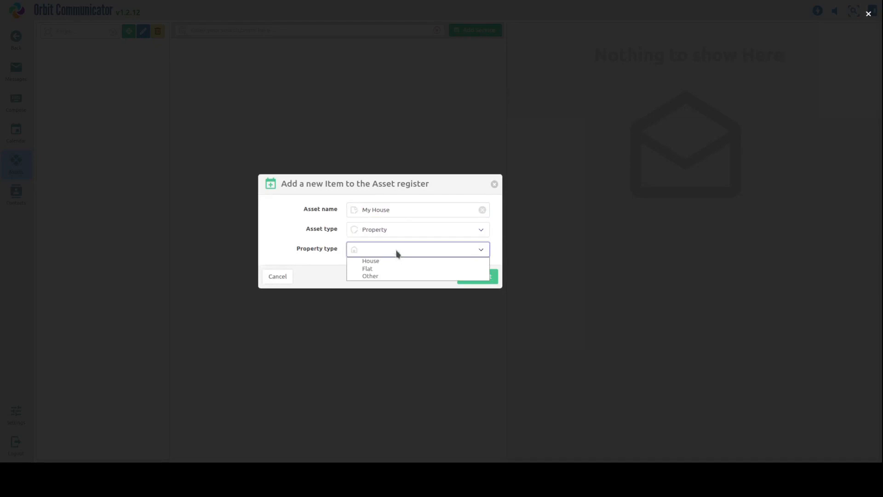
left_click(396, 259)
left_click(476, 276)
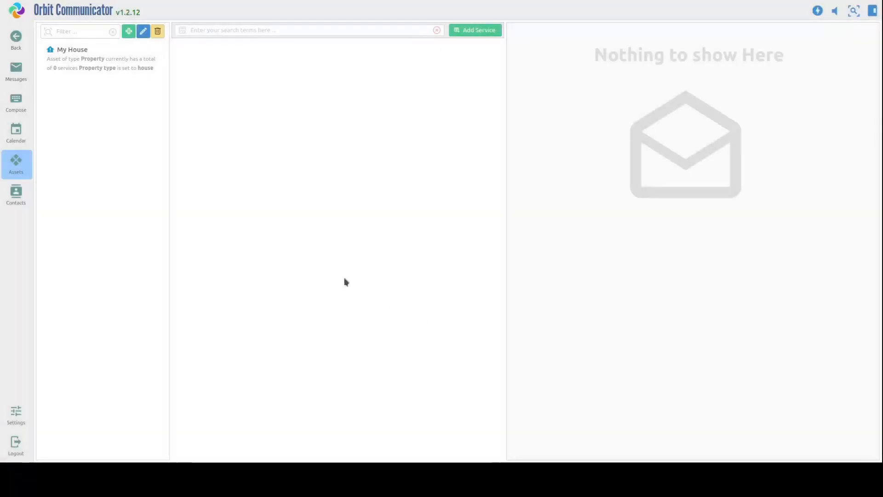
left_click(129, 31)
type("My Detail")
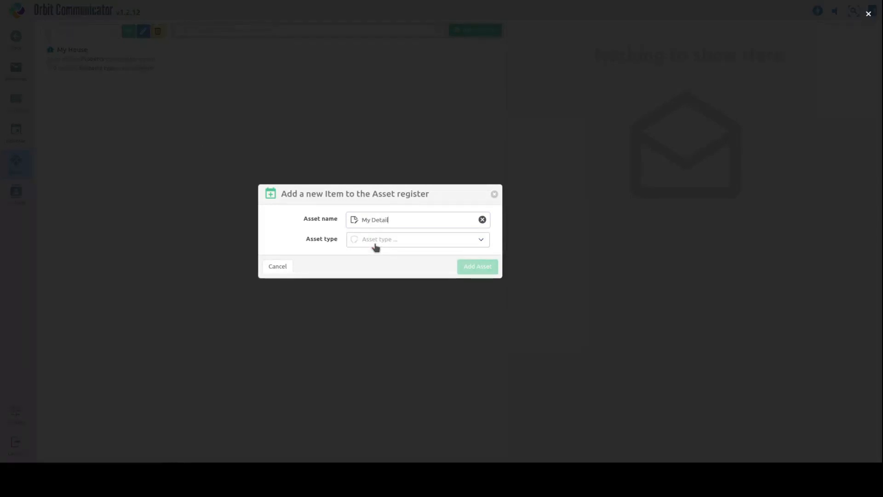
type("sd")
key("BackSpace")
left_click(419, 110)
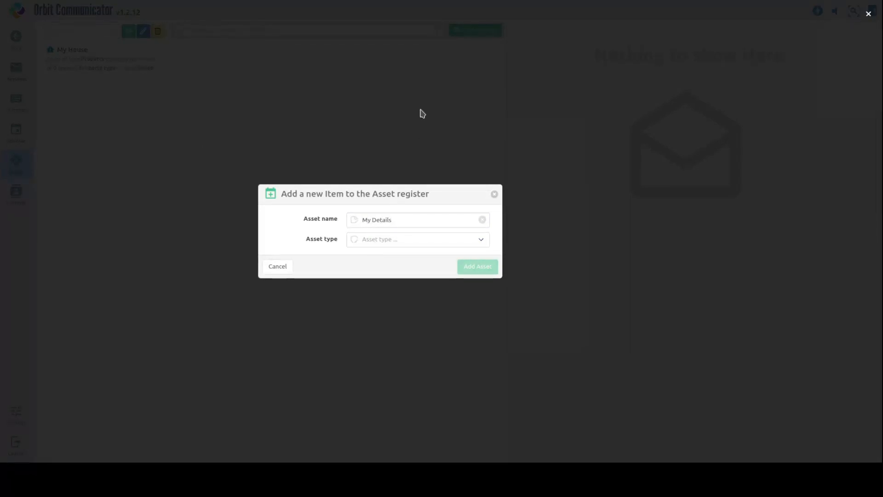
Add a new asset named My Details to the asset register with asset type Personal Information
left_click(129, 31)
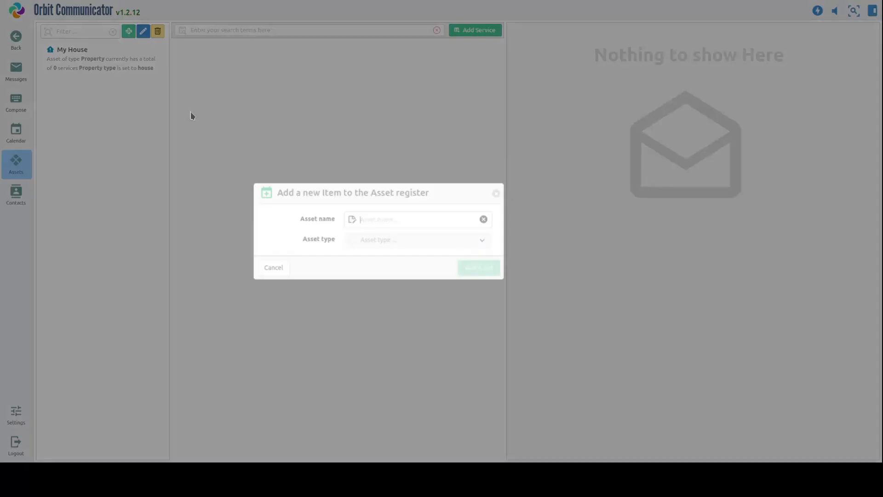
type("My Details")
key("Tab")
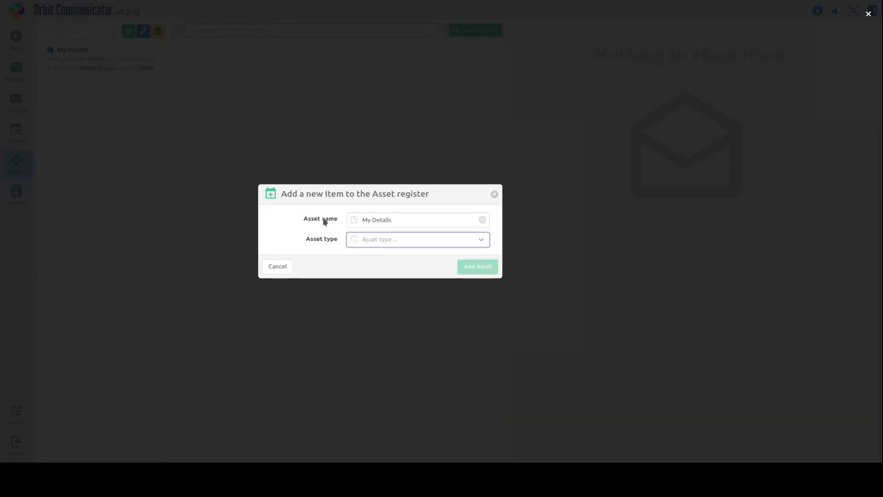
left_click(413, 245)
left_click(401, 275)
left_click(462, 273)
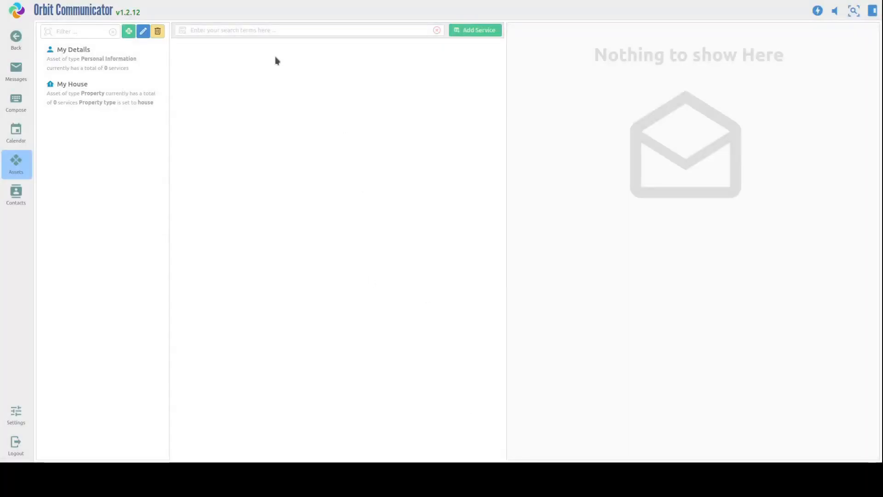
Add an Insurance service to the My House asset
left_click(109, 60)
left_click(101, 88)
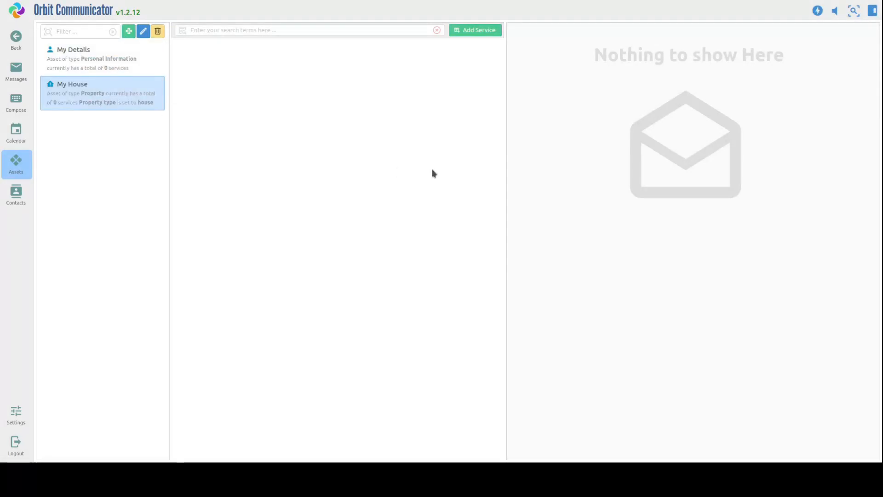
left_click(487, 30)
left_click(391, 241)
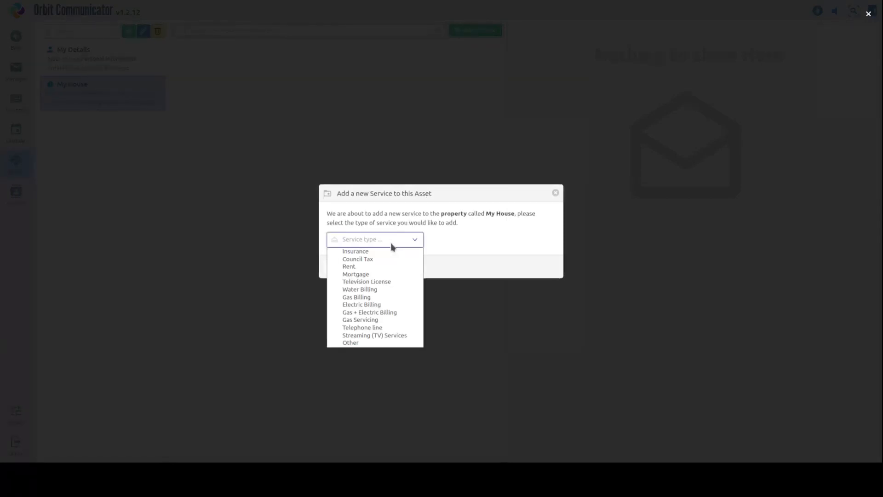
left_click(391, 251)
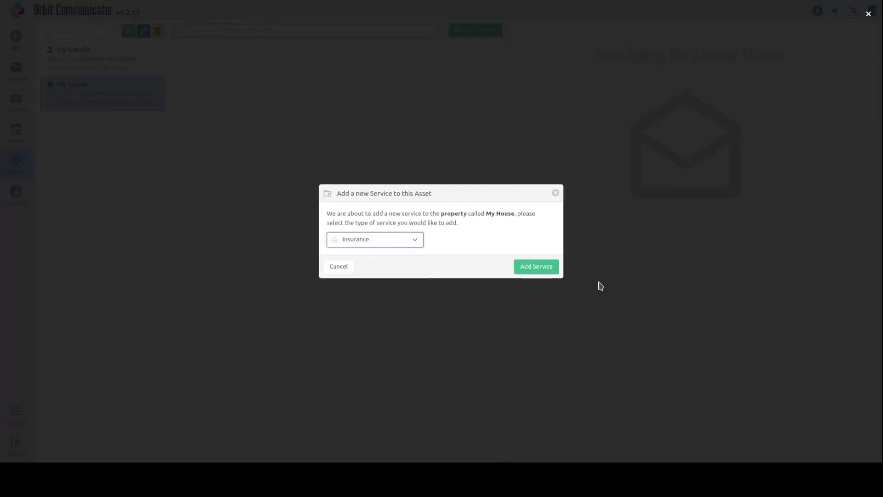
left_click(534, 267)
Add a Council Tax service to the My House asset
left_click(471, 31)
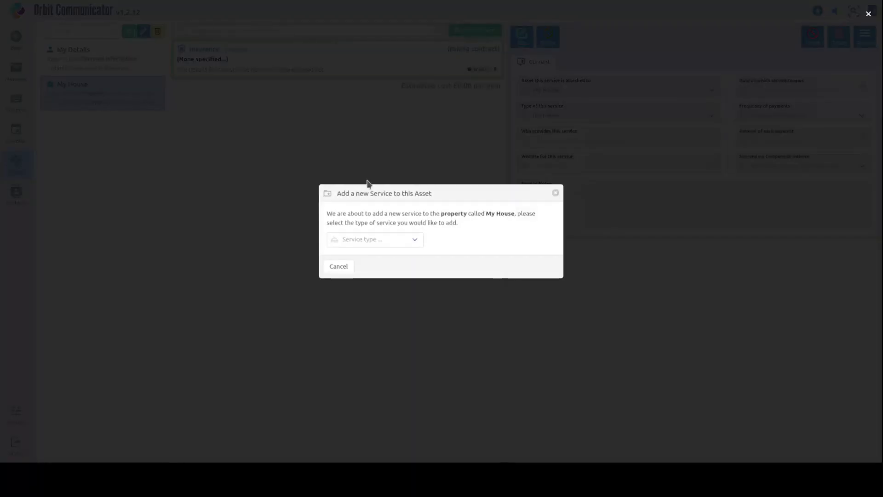
left_click(369, 244)
left_click(390, 255)
left_click(548, 269)
Add a Television License service to the My House asset
left_click(478, 32)
left_click(369, 238)
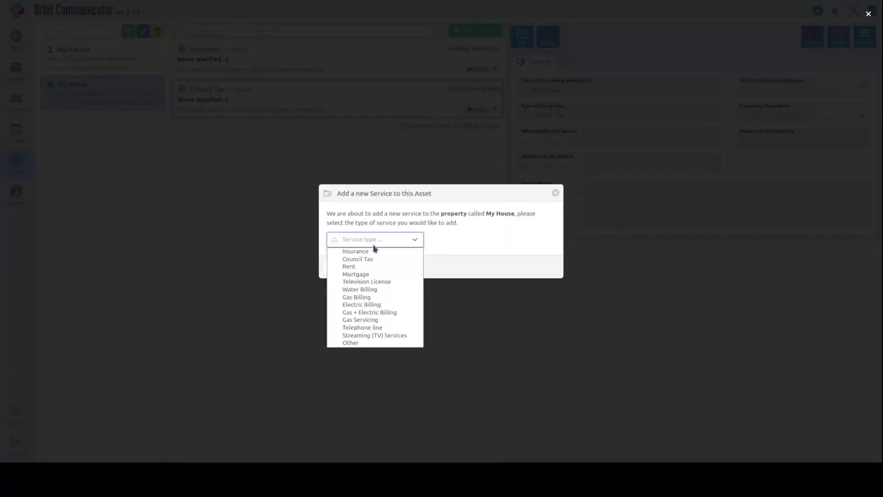
left_click(373, 282)
left_click(532, 266)
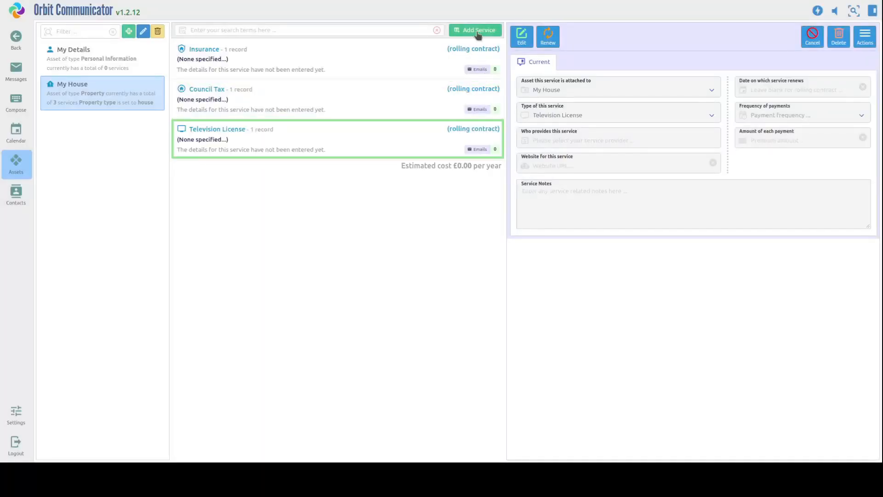
Add a Streaming (TV) Services service to the My House asset
left_click(476, 30)
left_click(415, 240)
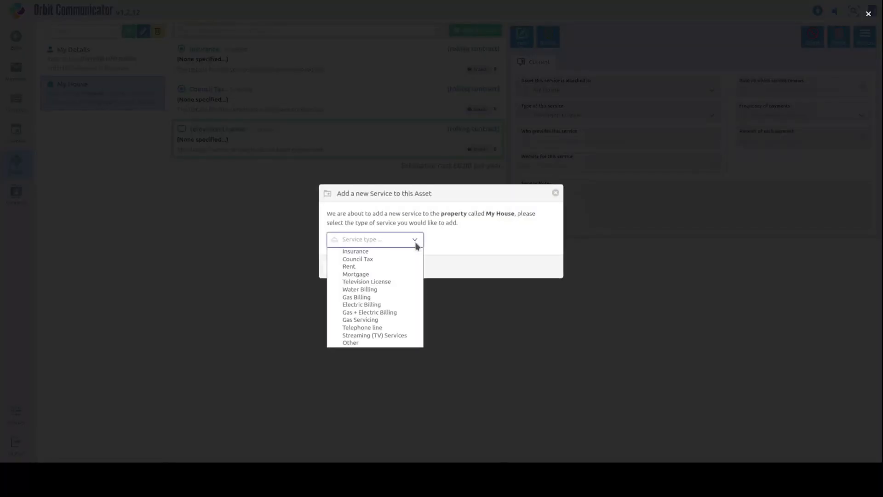
left_click(395, 336)
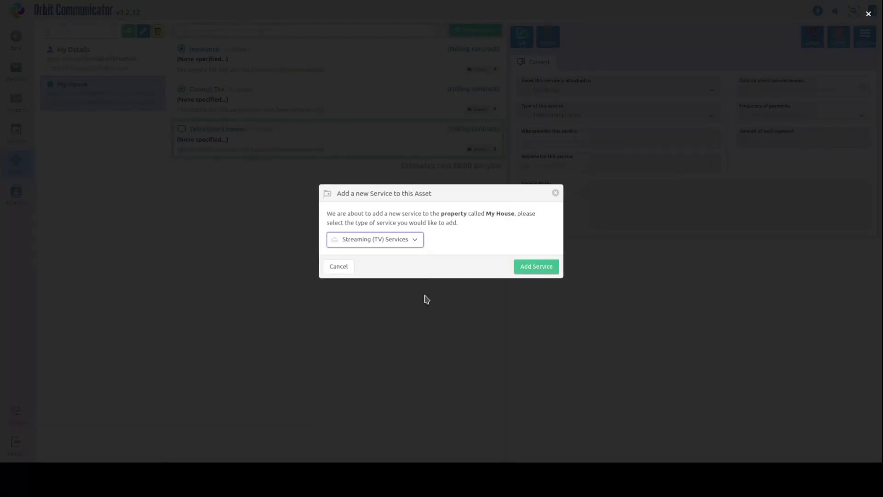
left_click(531, 266)
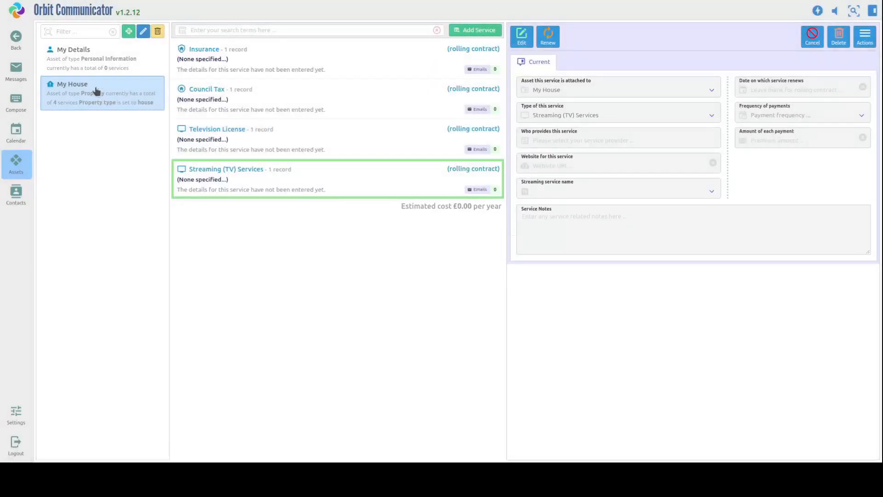
Add a Pension payments service to the My Details asset
left_click(84, 60)
left_click(478, 30)
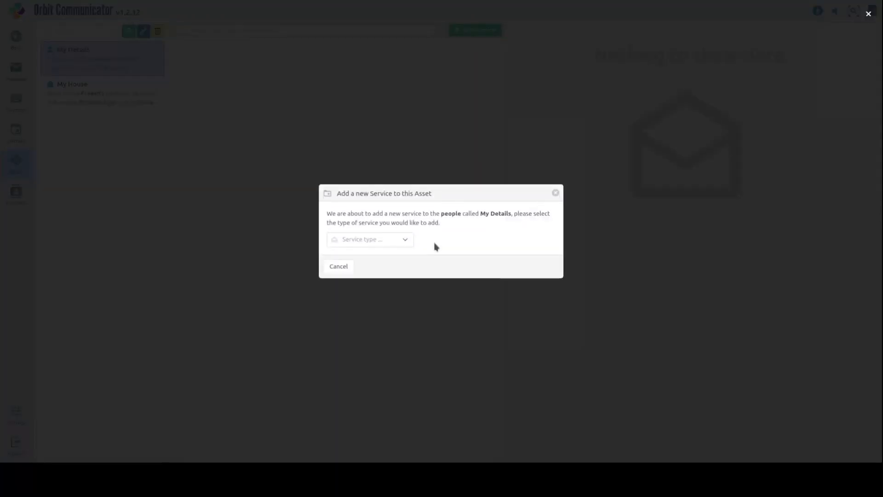
left_click(401, 244)
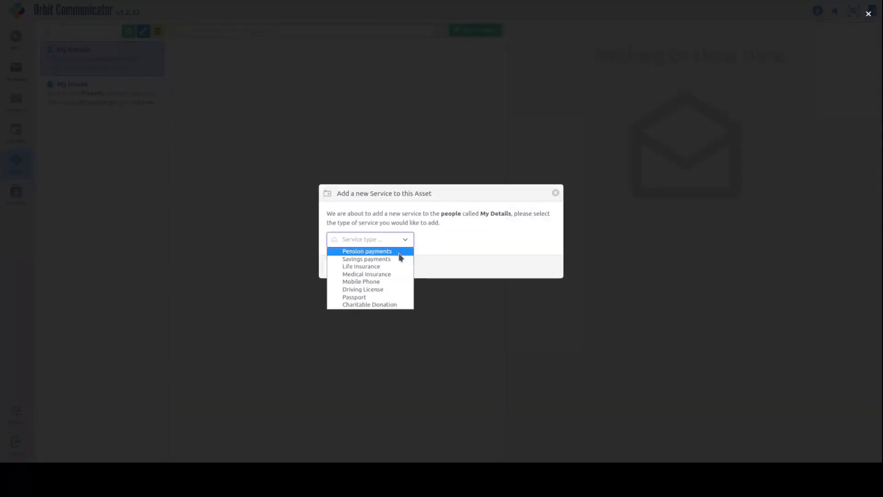
left_click(400, 252)
left_click(543, 266)
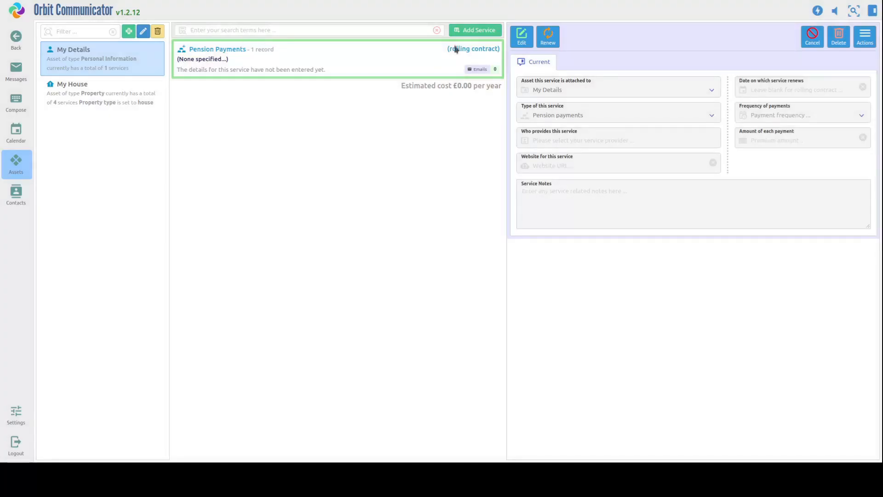
Add a Mobile Phone service to the My Details asset
left_click(471, 33)
left_click(382, 241)
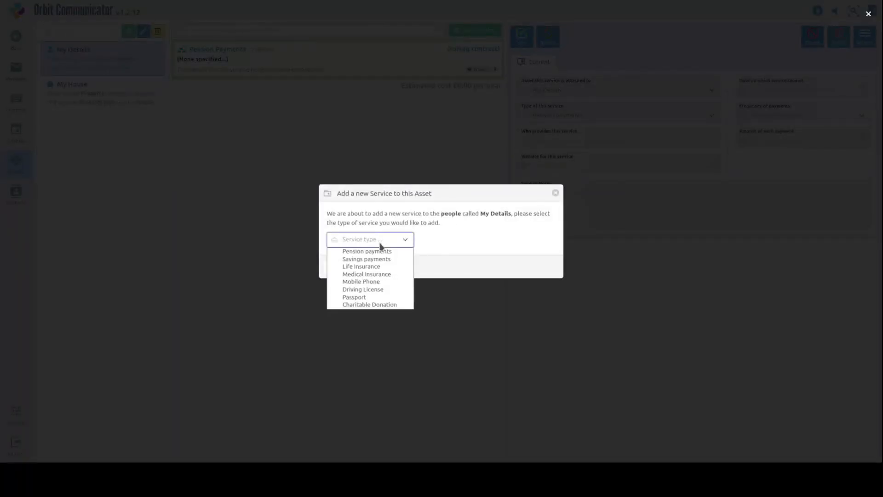
left_click(381, 282)
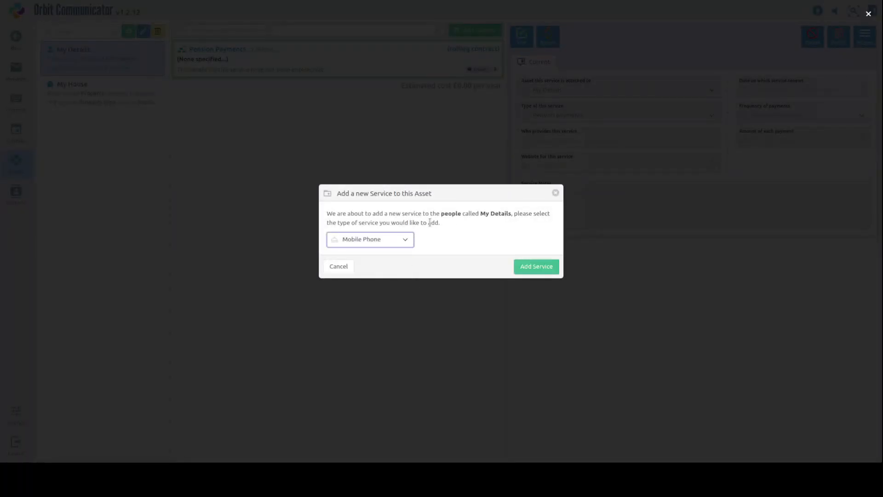
left_click(536, 268)
Add a Passport service to the My Details asset
left_click(473, 32)
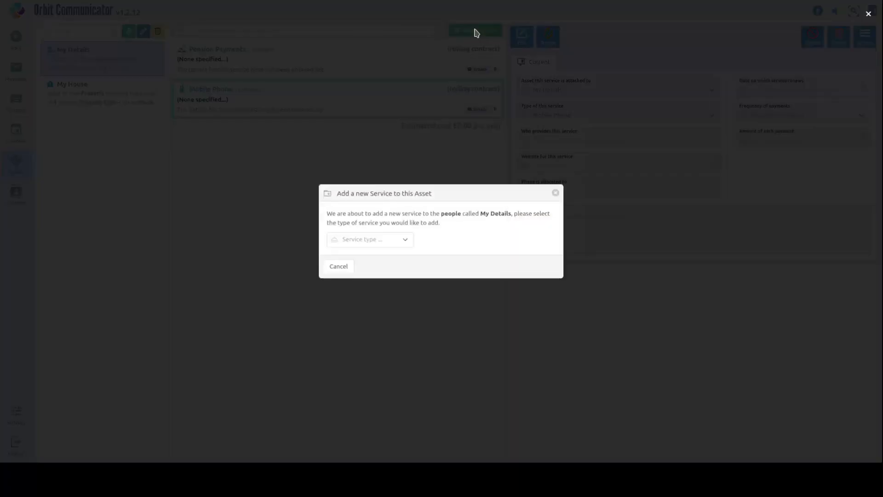
left_click(380, 244)
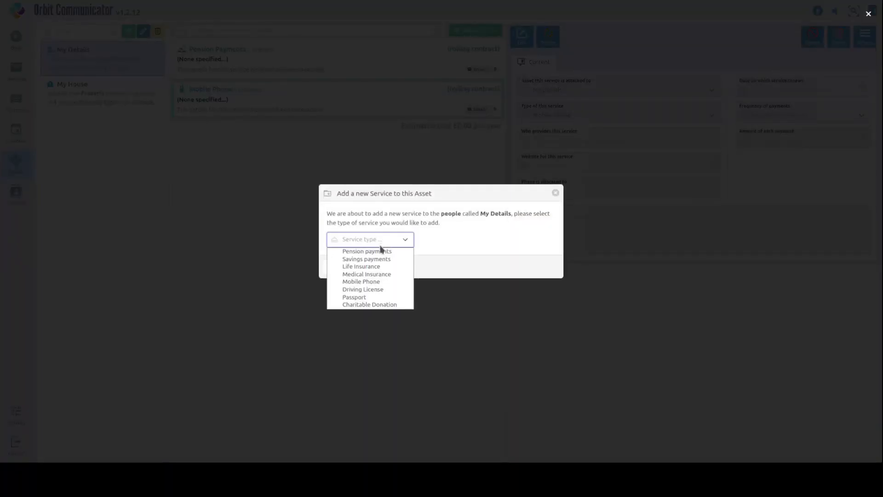
left_click(360, 297)
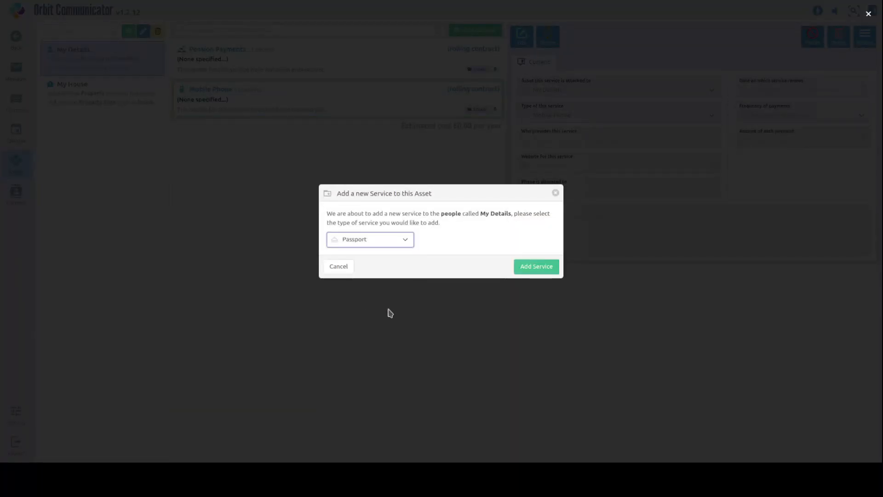
left_click(540, 265)
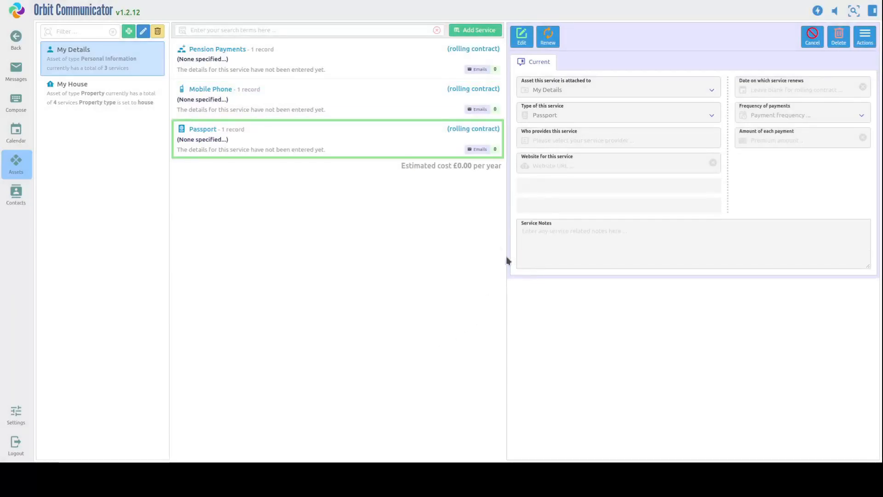
Edit My House's Insurance service, setting its renewal date to 01/03/2023 and its payment frequency to Every year
left_click(109, 98)
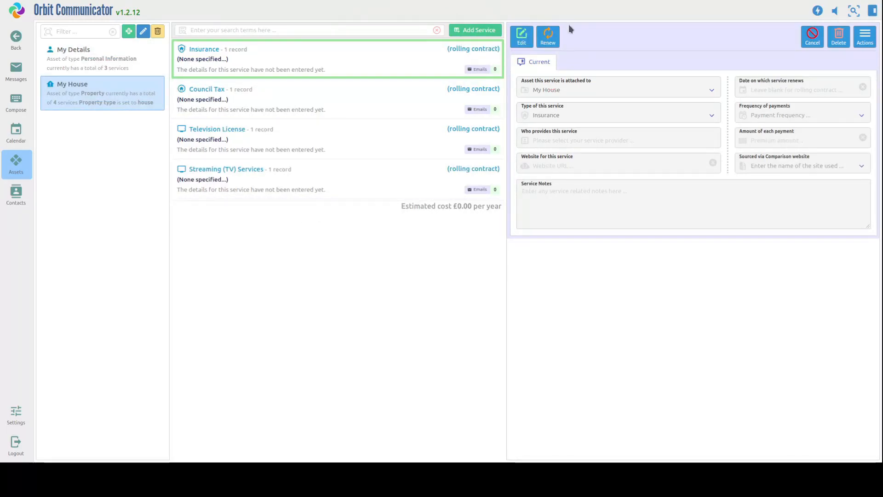
left_click(525, 38)
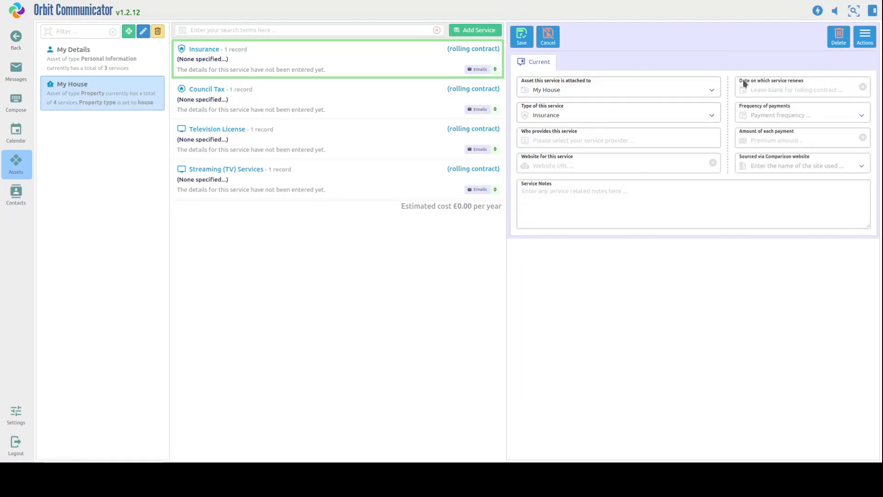
left_click(785, 90)
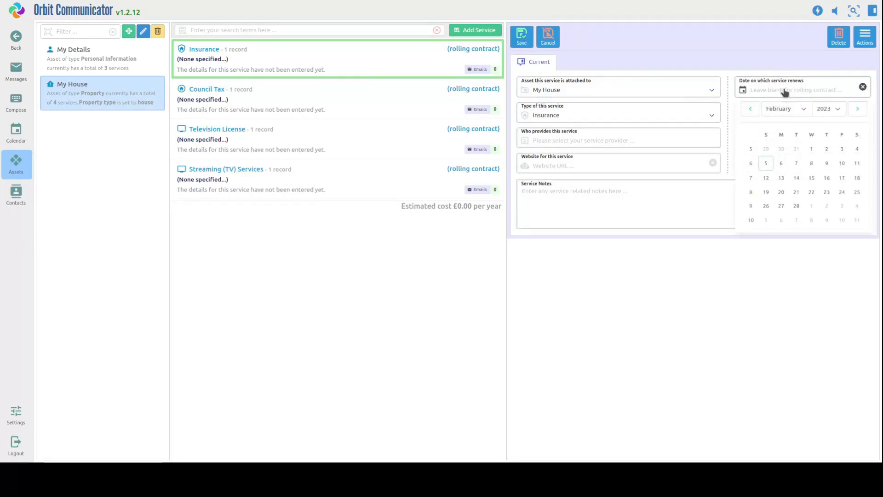
left_click(858, 109)
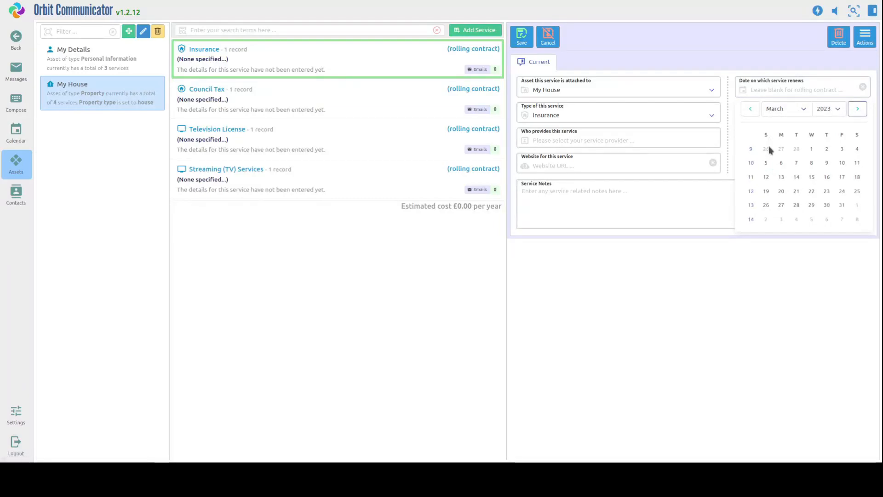
left_click(811, 149)
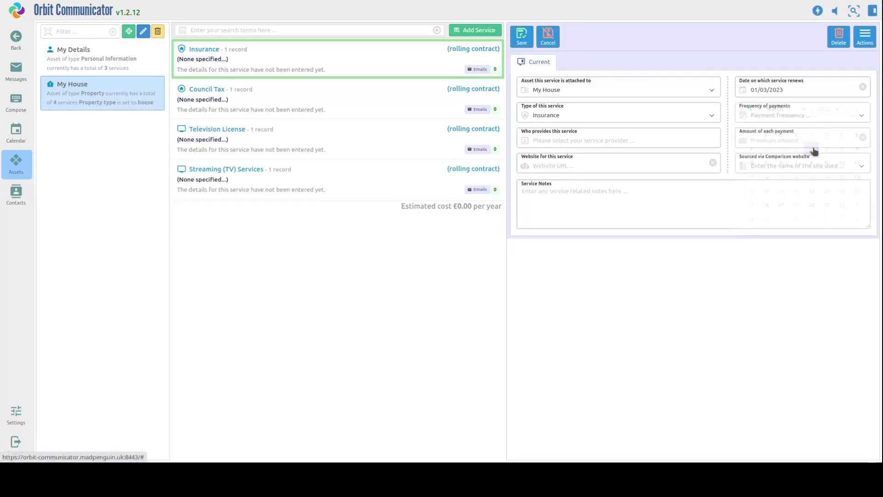
left_click(791, 116)
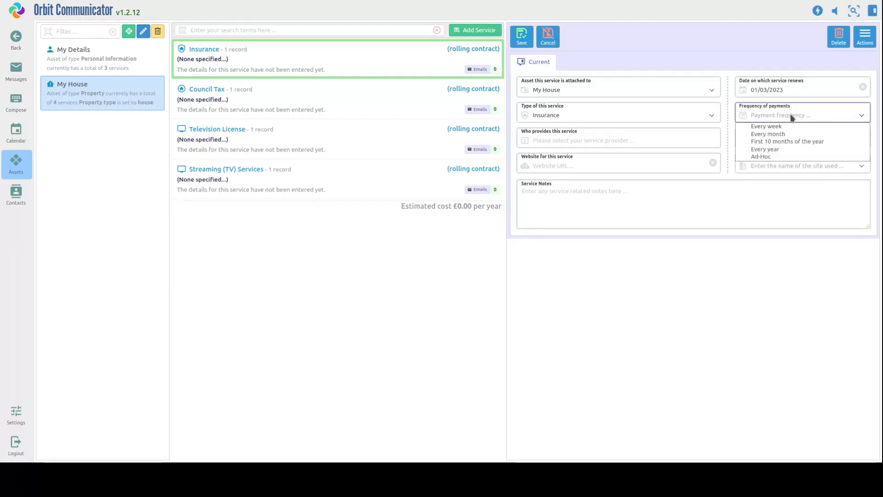
left_click(772, 150)
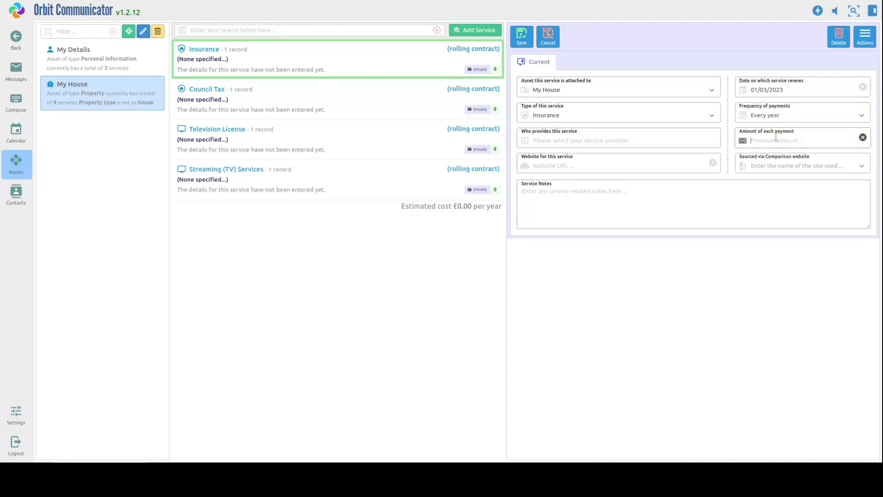
Set the Insurance service's payment amount to 200 and its comparison website source to Direct
type("200")
key("Tab")
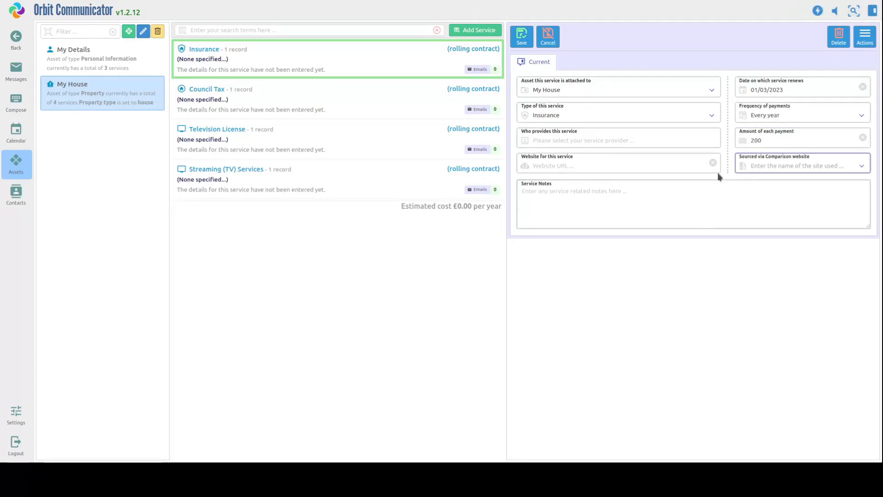
left_click(792, 168)
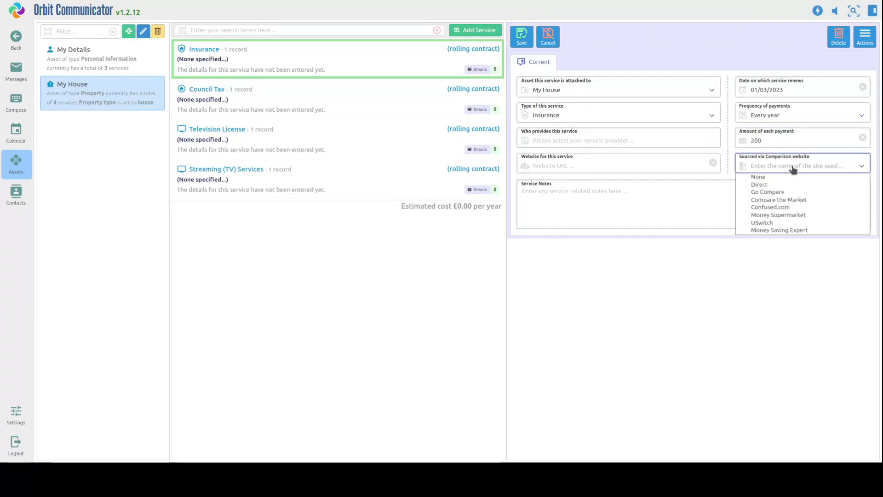
left_click(775, 186)
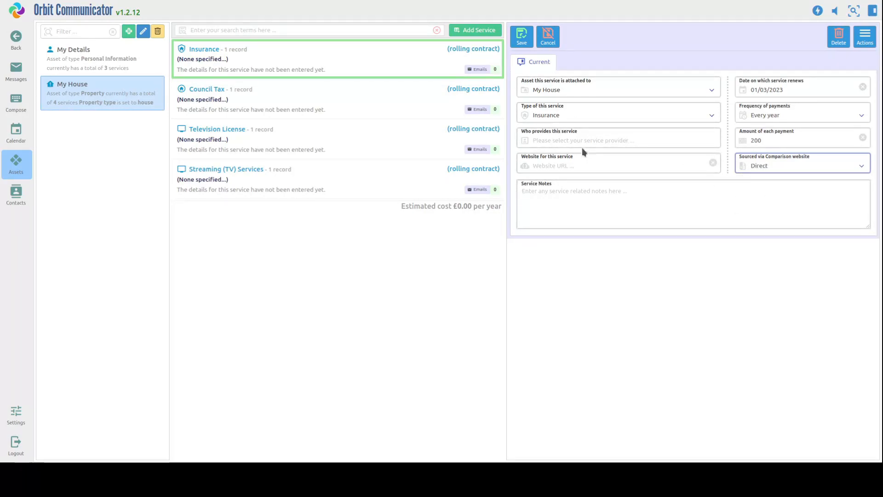
Find the provider's contact by the first letters "Ga", assign it to the Insurance service, and save the service
left_click(620, 141)
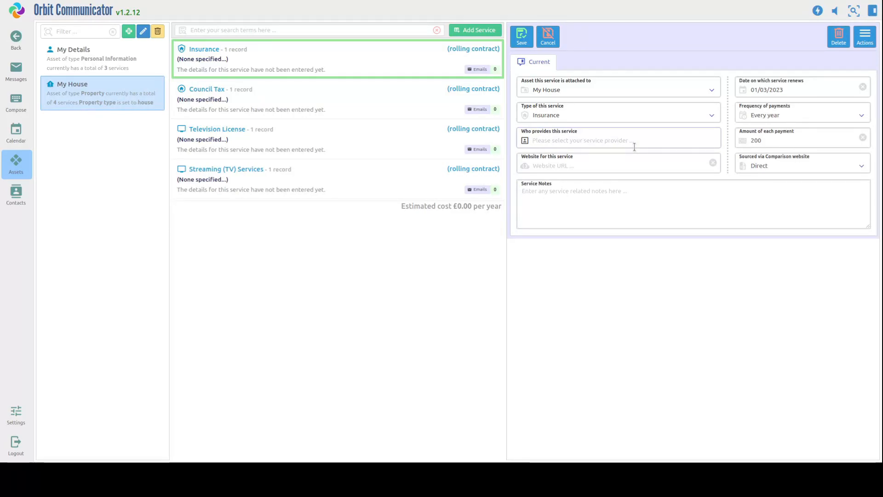
type("Ga")
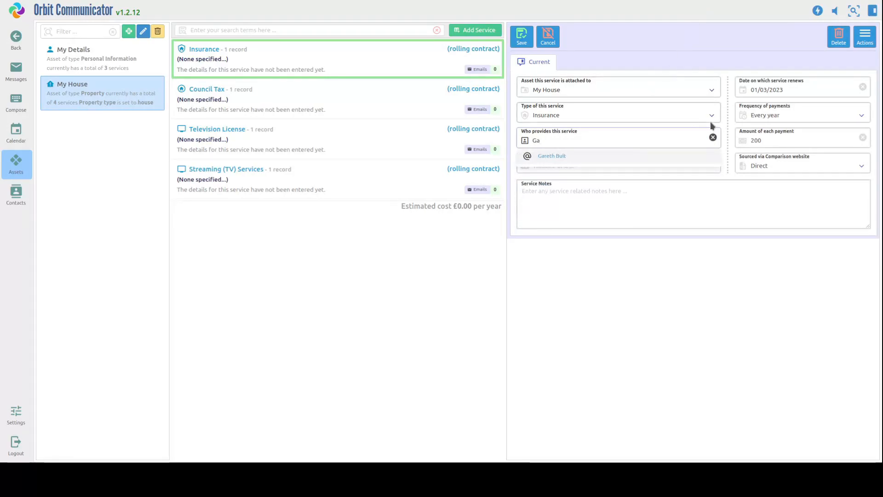
left_click(557, 157)
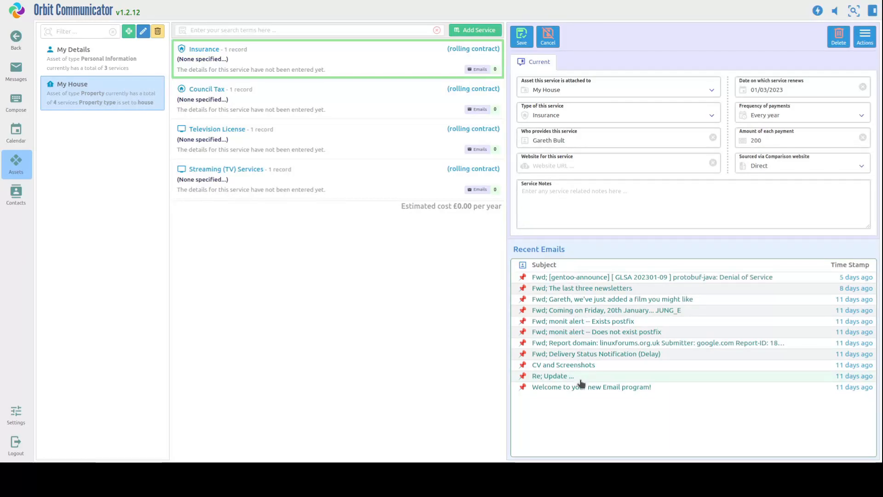
left_click(522, 37)
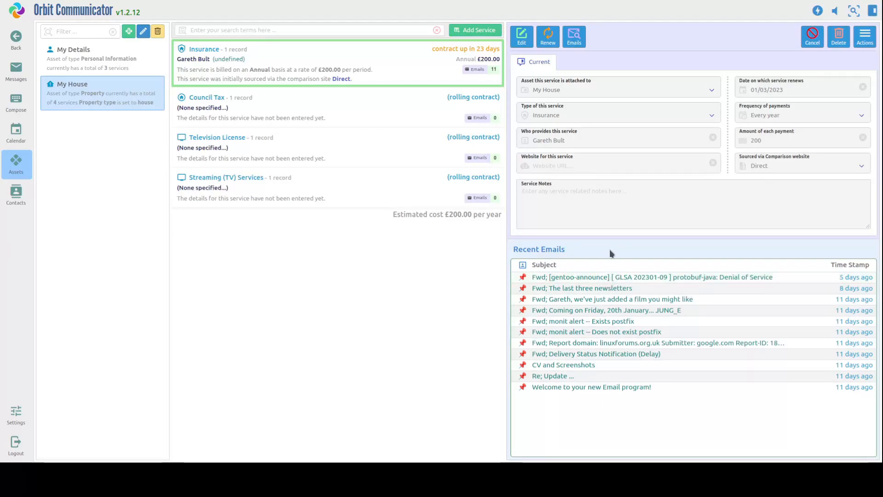
View the "CV and Screenshots" message from the Insurance service's recent emails, and return to the assets
left_click(580, 368)
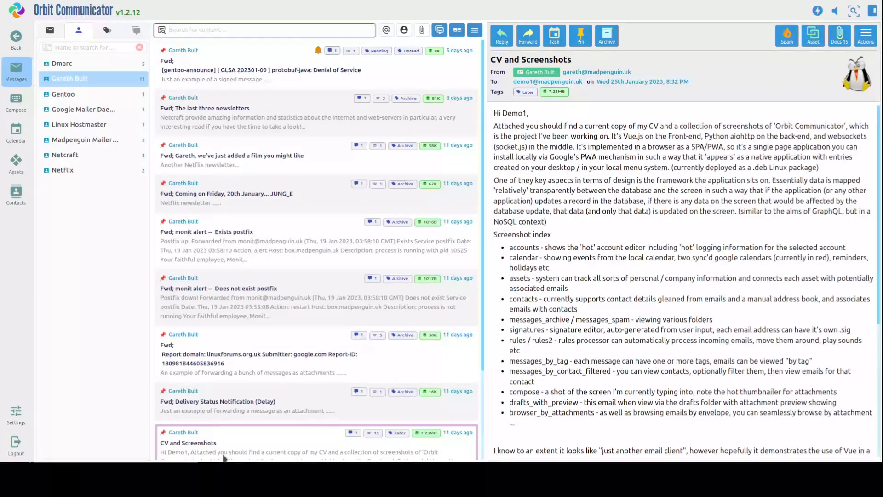
scroll(303, 428, "down", 1)
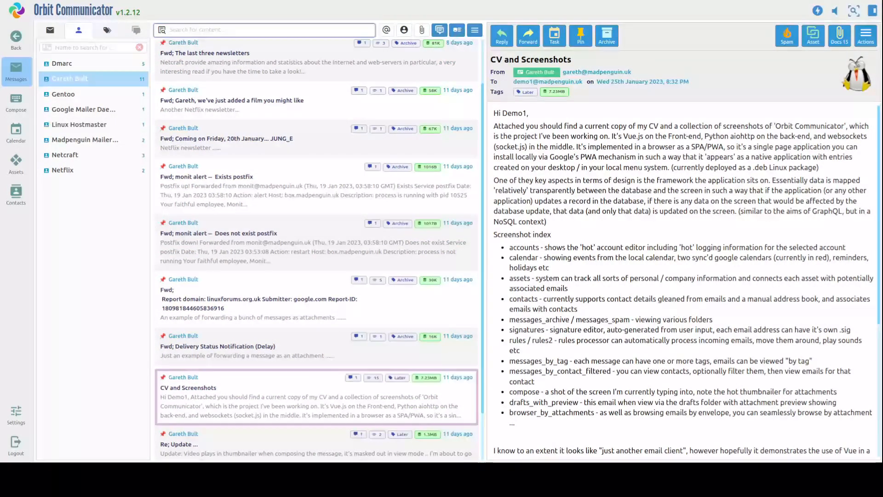
left_click(15, 38)
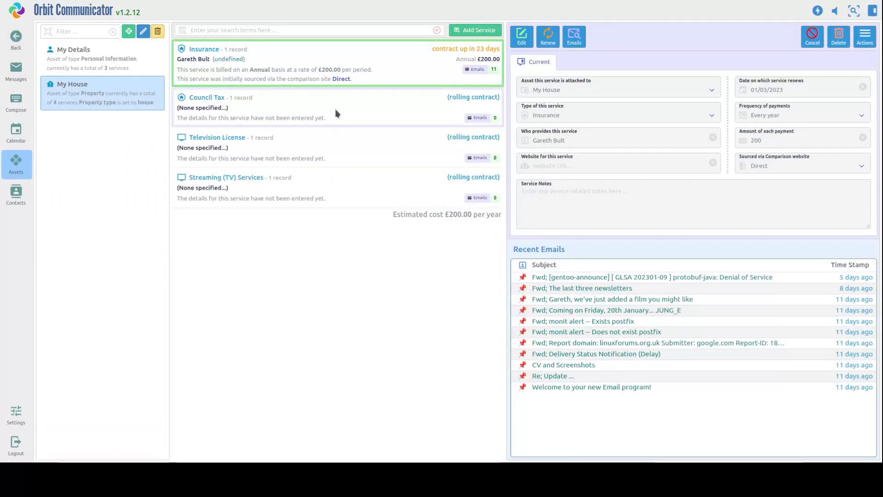
Edit My House's Council Tax service, setting its renewal date to 01/02/2023 and payment frequency to First 10 months of the year
left_click(337, 113)
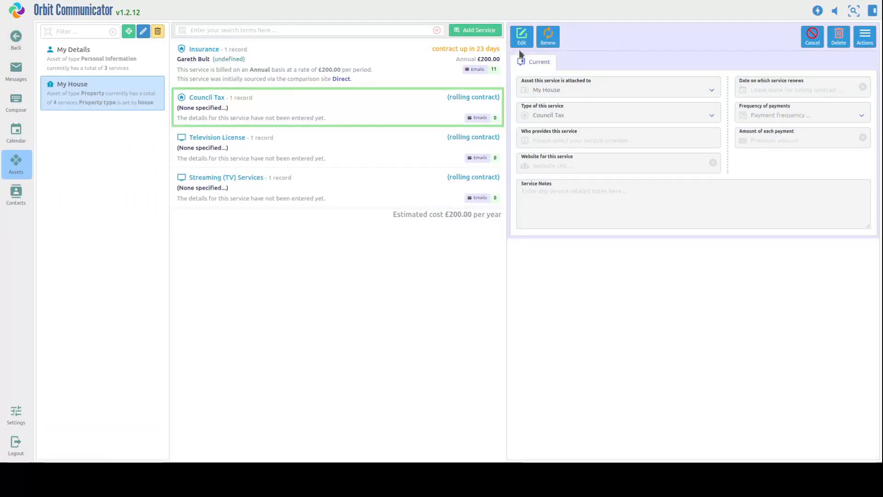
left_click(519, 36)
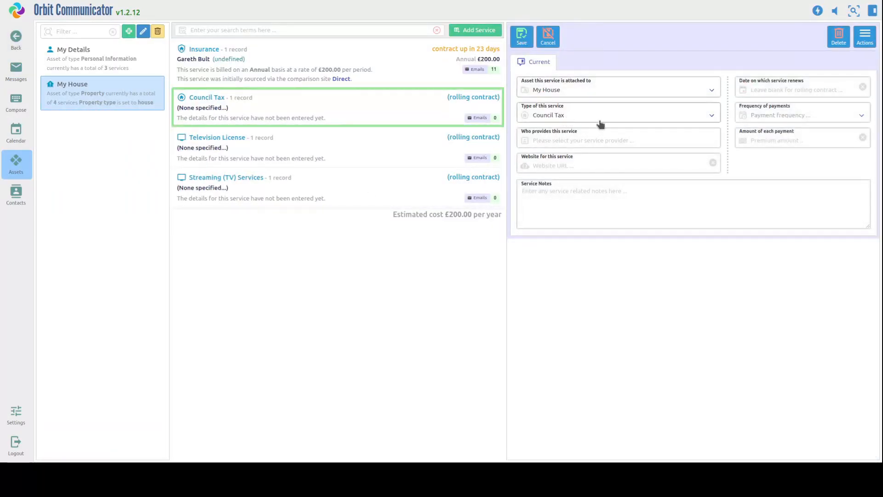
left_click(800, 92)
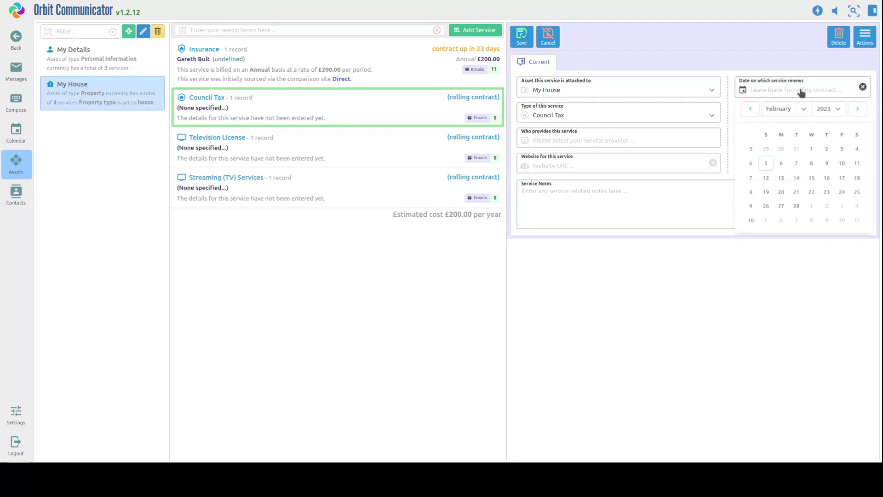
left_click(812, 149)
left_click(800, 115)
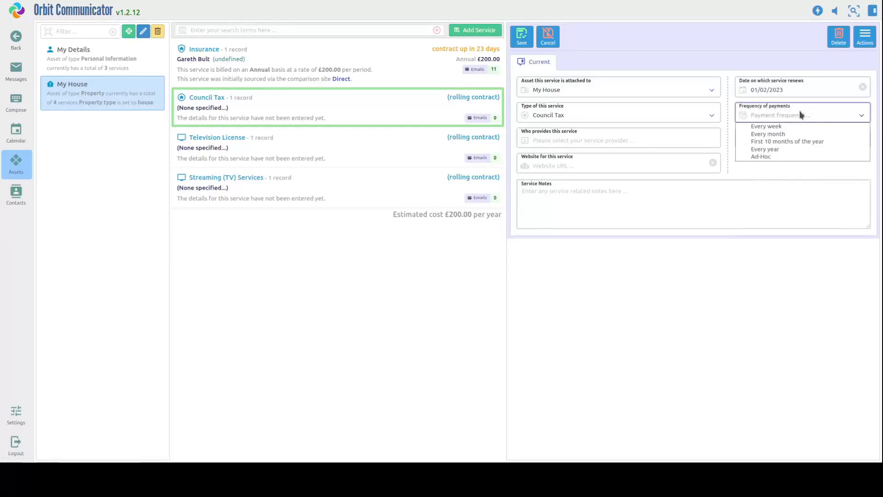
left_click(792, 141)
Set the Council Tax payment amount to 300 and the day of the month payment is made to 1
left_click(793, 140)
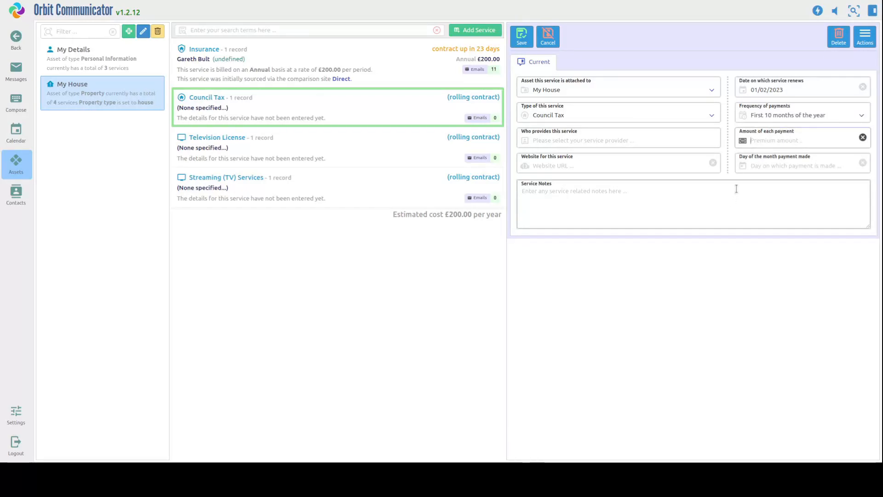
key("Tab")
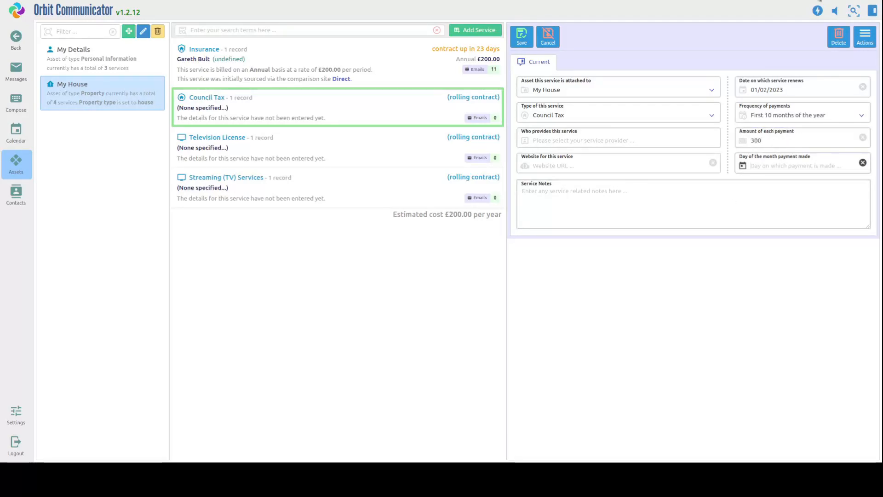
type("1")
left_click(785, 186)
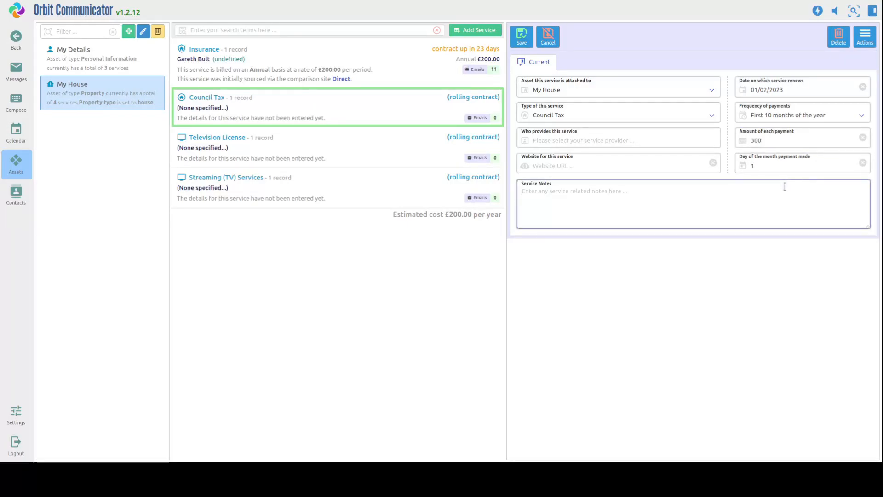
Assign Linux Hostmaster as the Council Tax service's provider and save the service
left_click(552, 141)
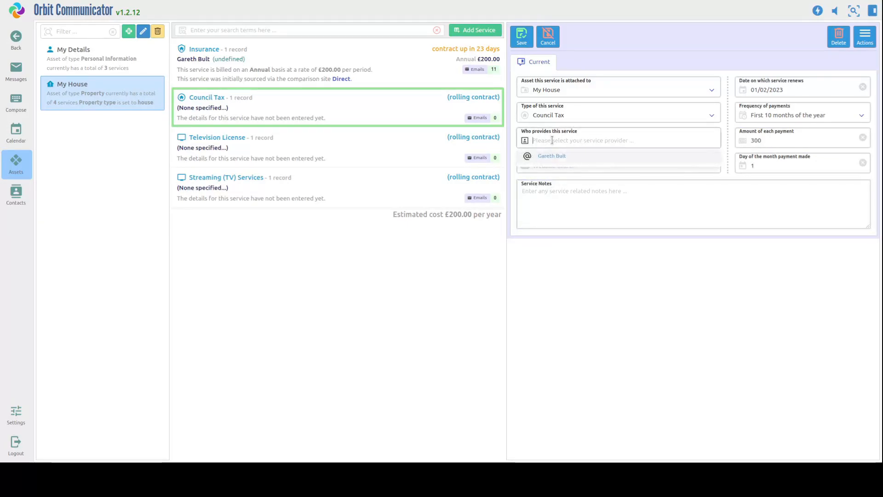
type("a")
key("BackSpace")
type("l")
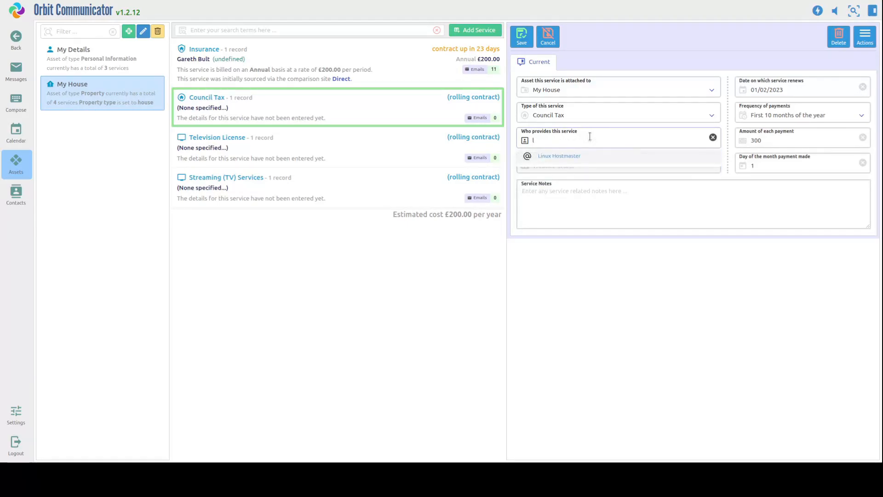
left_click(572, 157)
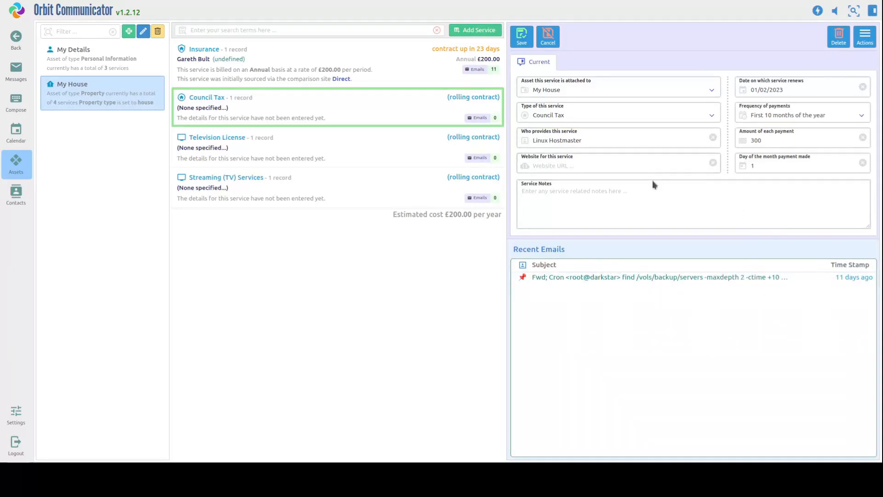
left_click(522, 35)
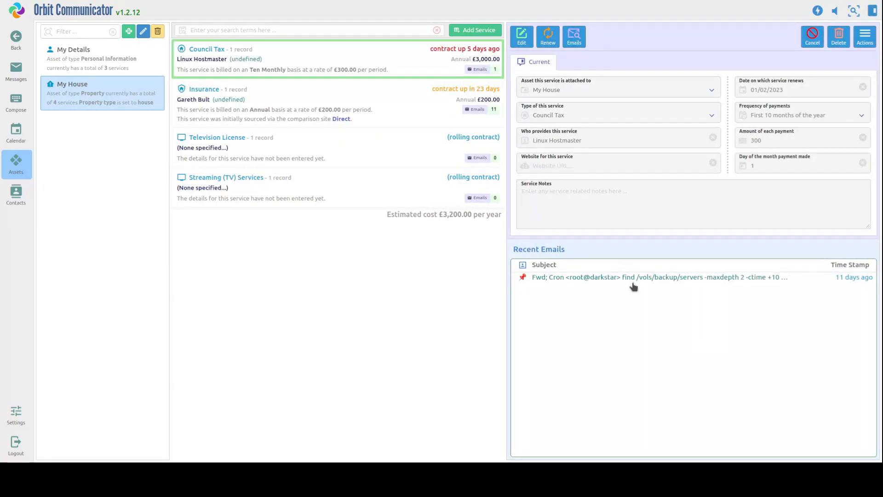
Edit My House's Television License service, setting its renewal date to 01/04/2023 and payment frequency to Every year
left_click(400, 147)
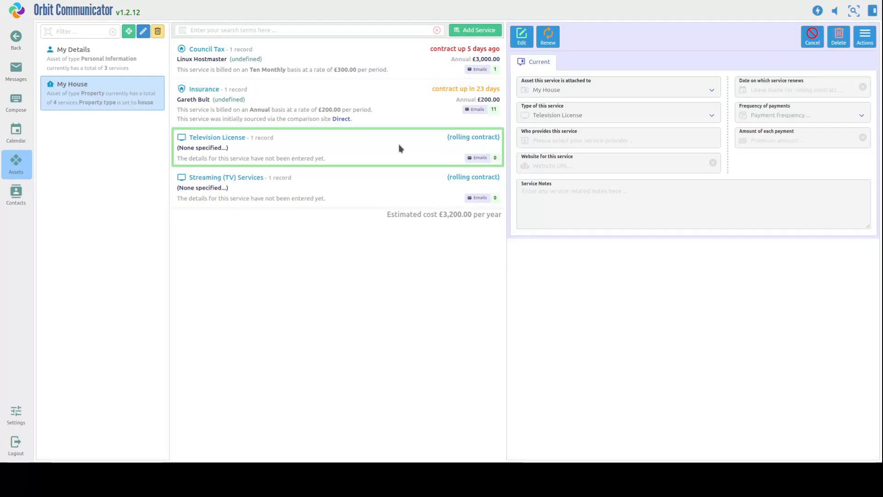
left_click(522, 36)
left_click(758, 93)
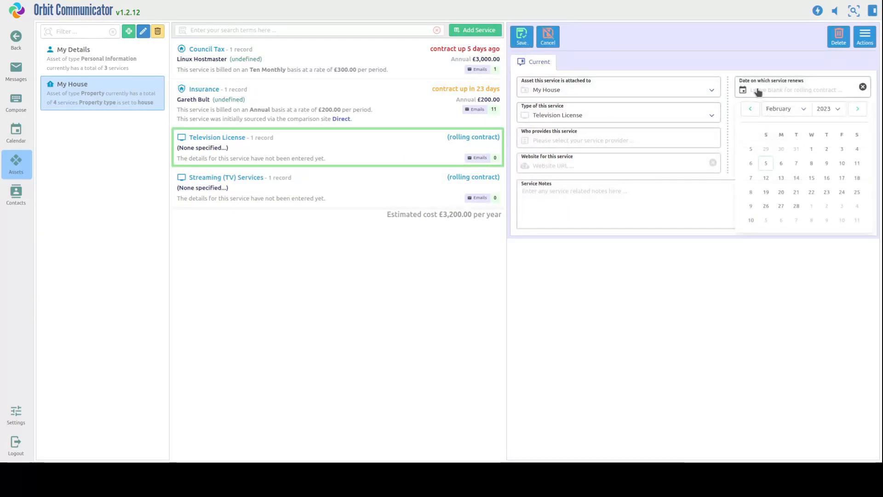
left_click(854, 109)
left_click(855, 109)
left_click(857, 149)
left_click(860, 115)
left_click(810, 149)
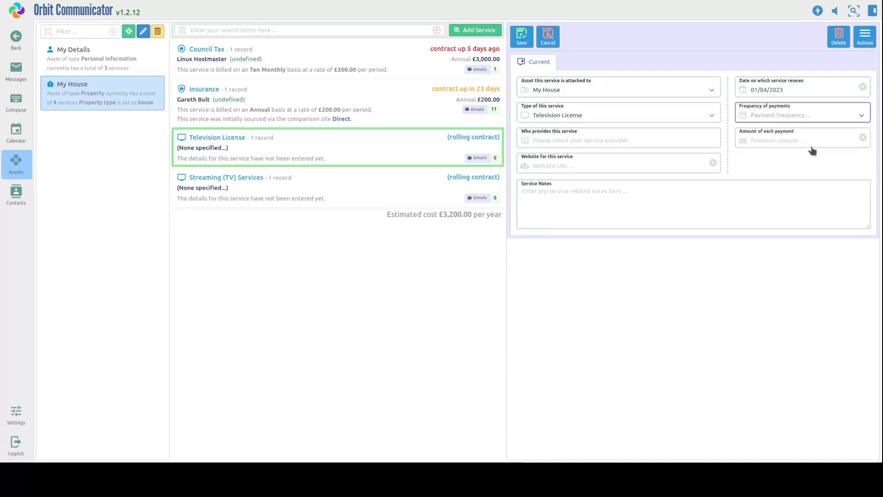
Set the Television License payment amount to 180 and choose Dmarc as its provider
left_click(796, 141)
type("180")
key("Tab")
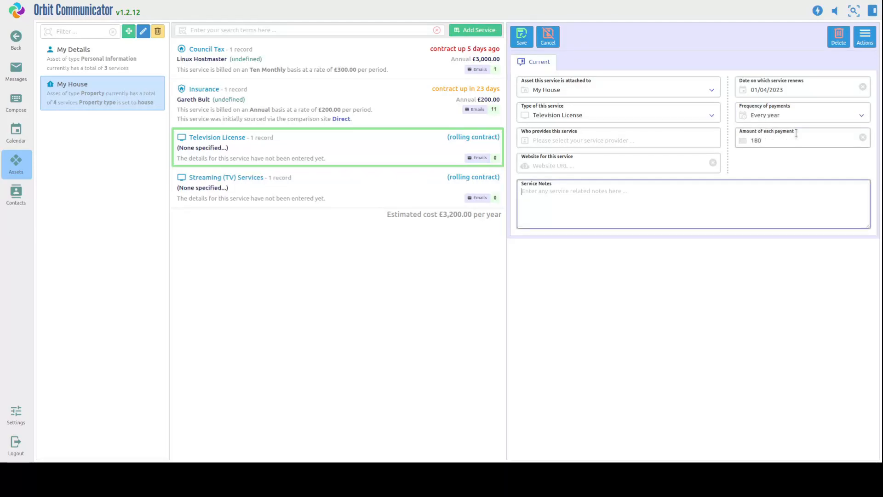
left_click(572, 137)
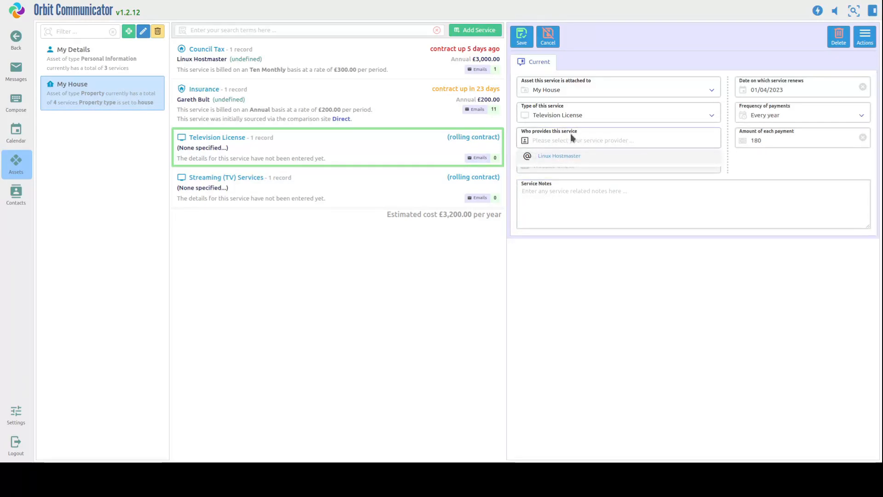
type("a")
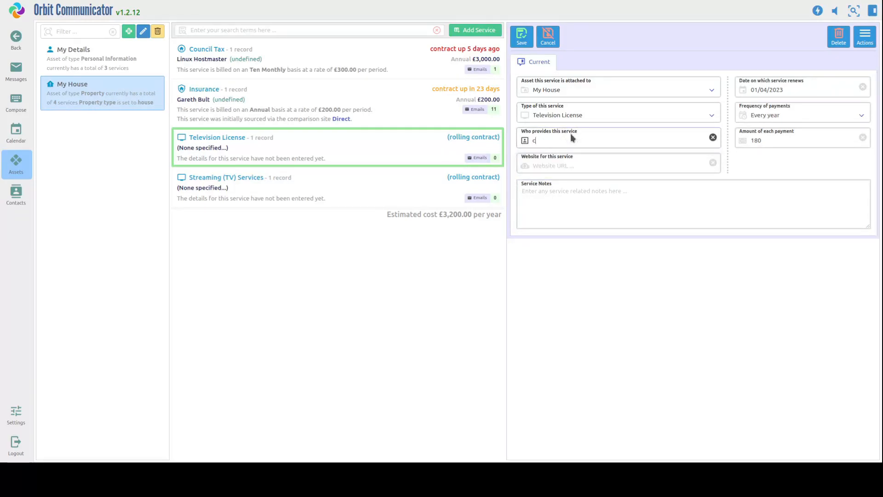
key("BackSpace")
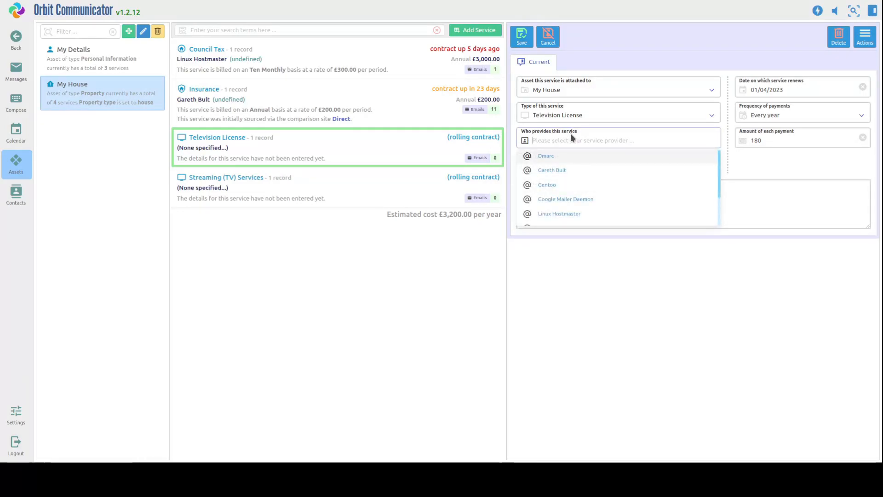
left_click(546, 157)
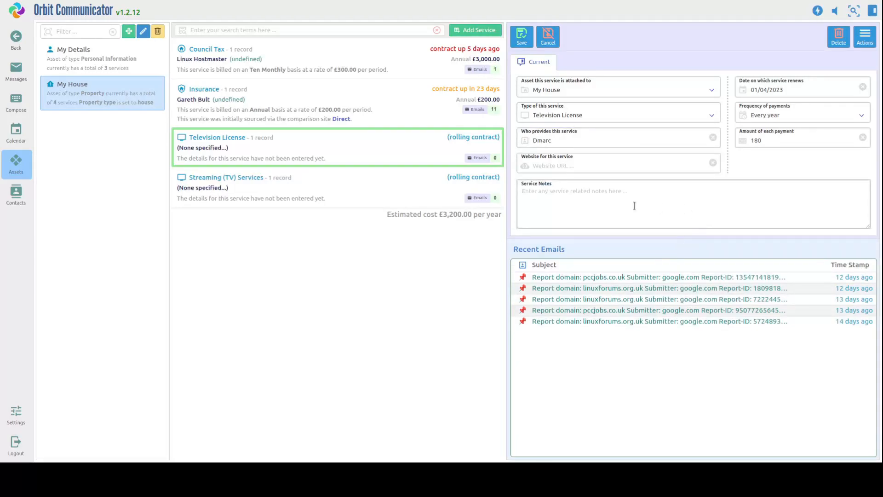
Enter "BBC Television License" in the Television License service notes and save the service
left_click(573, 192)
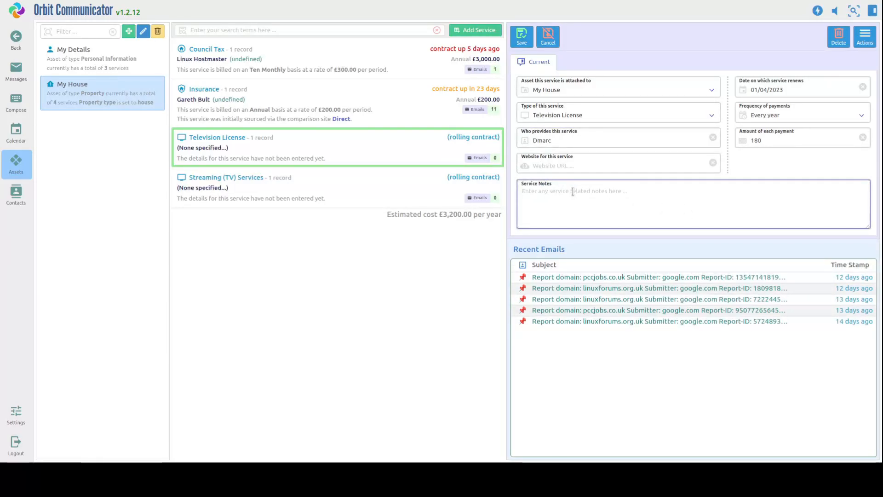
type("BBC Television License")
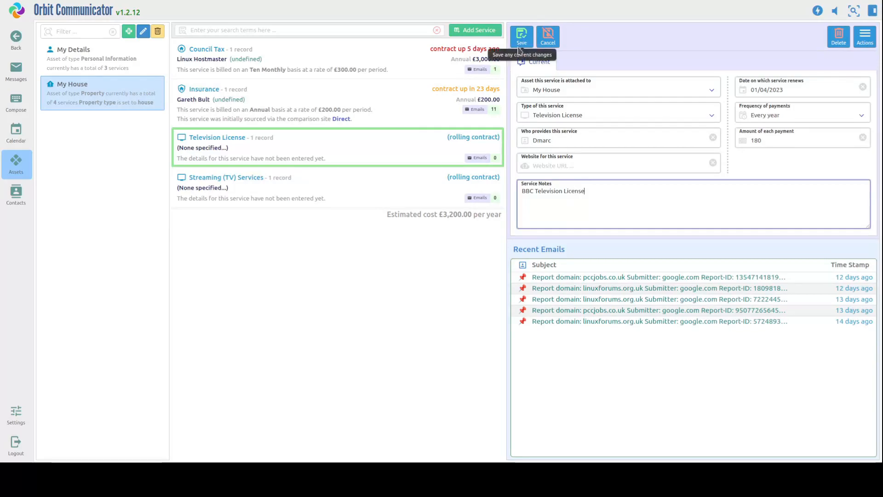
left_click(520, 46)
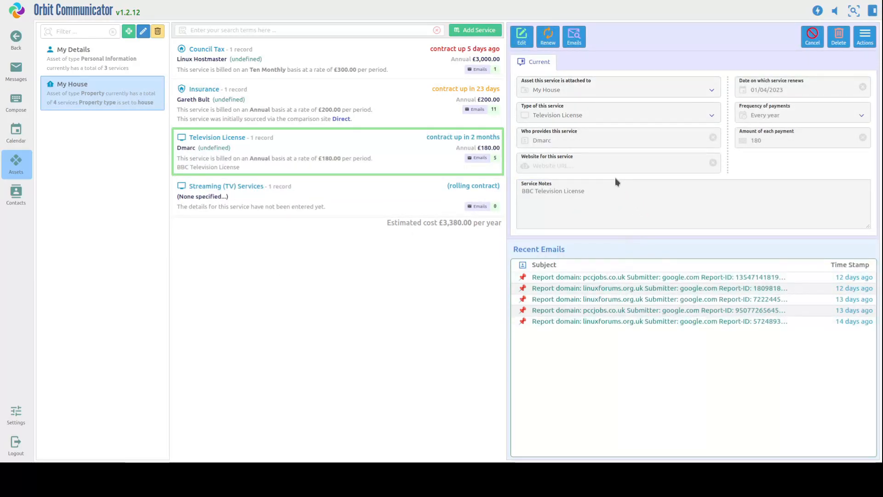
Edit My House's Streaming (TV) Services entry, leaving the renewal date blank and setting the payment frequency to Every month
left_click(216, 191)
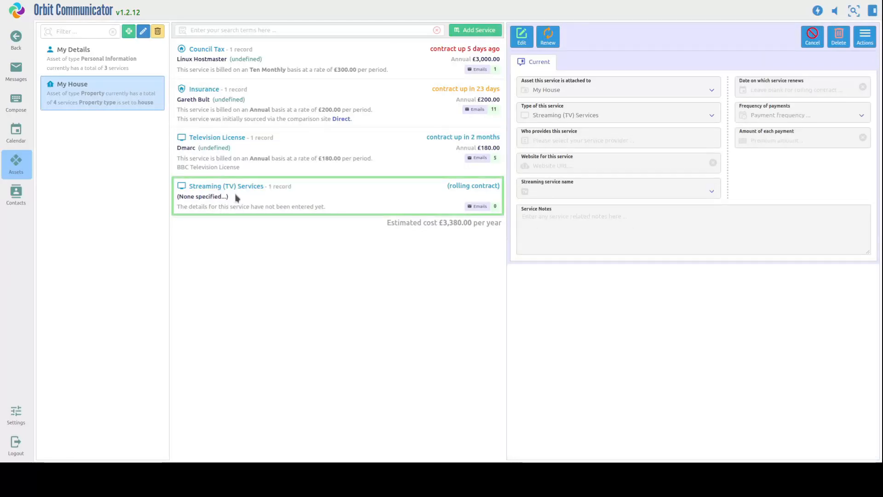
left_click(522, 36)
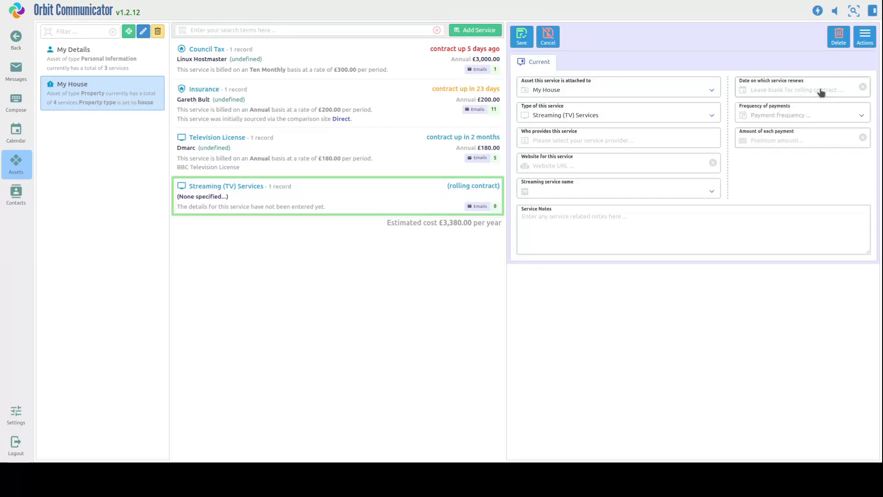
left_click(834, 91)
left_click(780, 60)
left_click(803, 116)
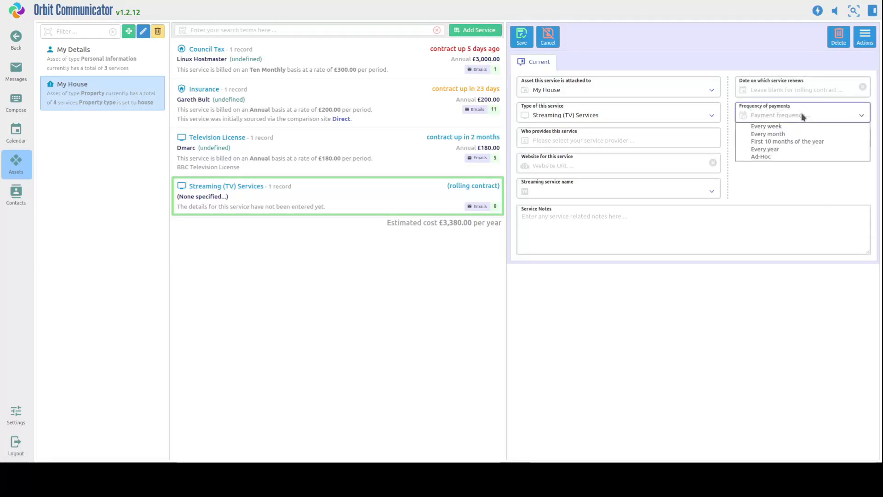
left_click(788, 134)
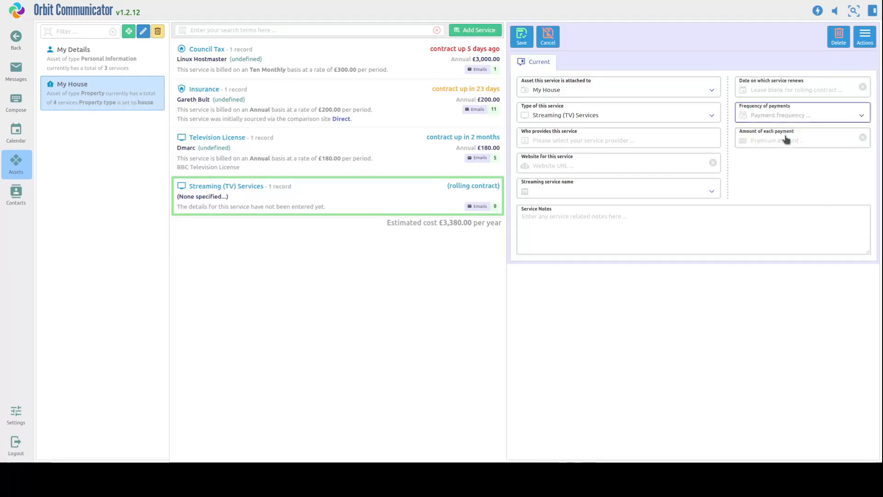
Set the streaming service's payment amount to 10.99 and its monthly payment day to 2
left_click(810, 139)
type("10.99")
left_click(806, 155)
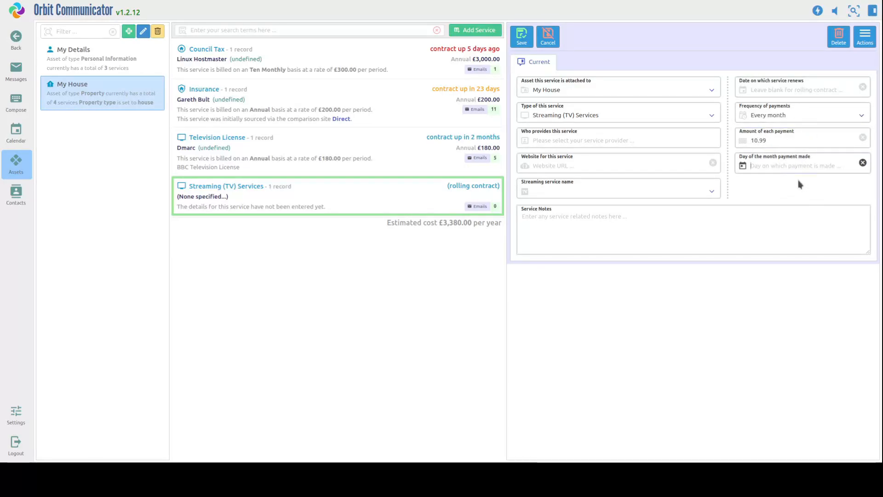
type("2")
key("Tab")
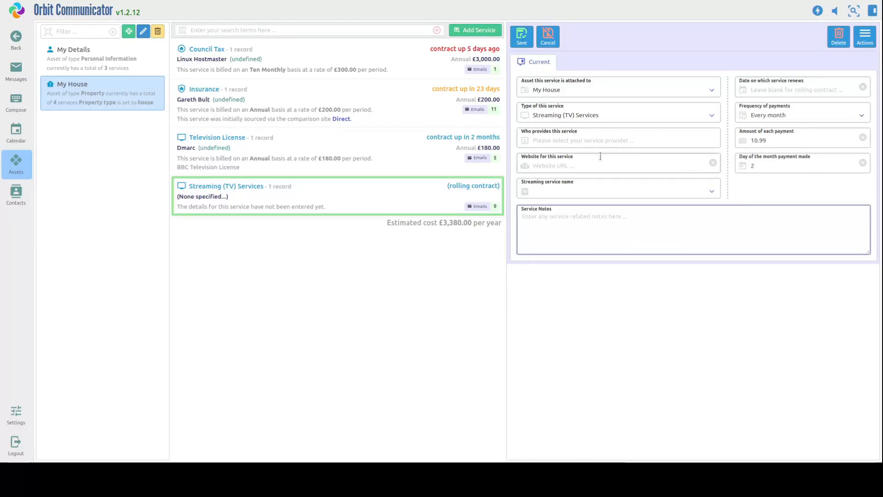
left_click(546, 165)
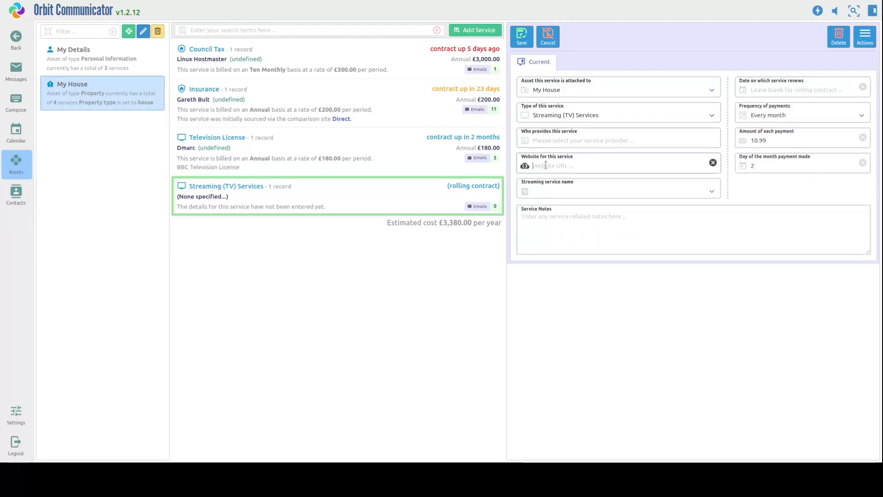
type("https://netflix.com")
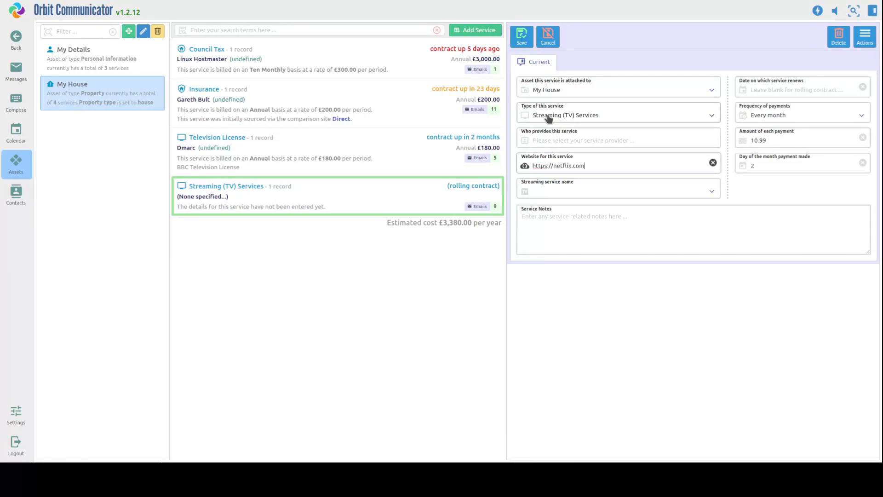
left_click(568, 134)
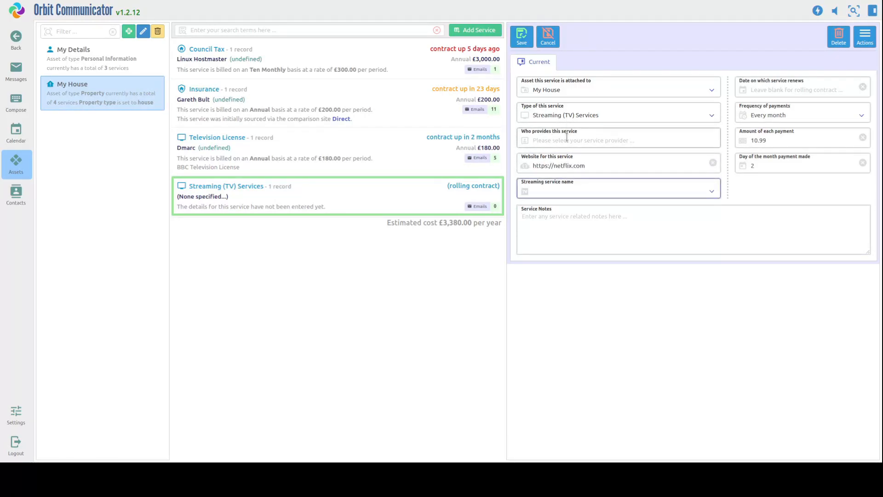
type("ne")
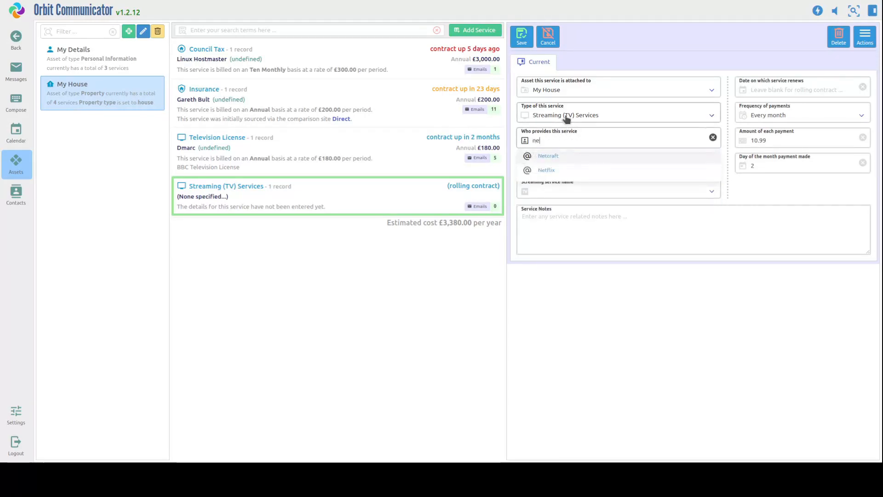
left_click(593, 171)
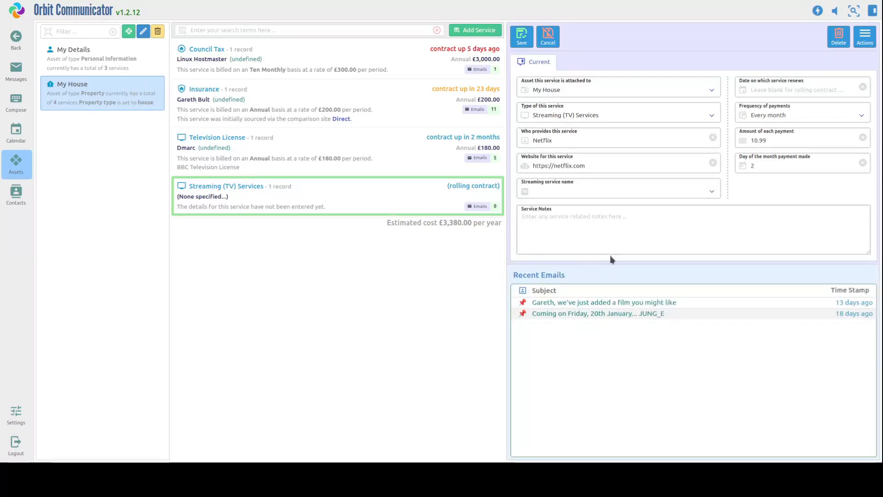
Choose Netflix as the streaming service name and save the service
left_click(565, 192)
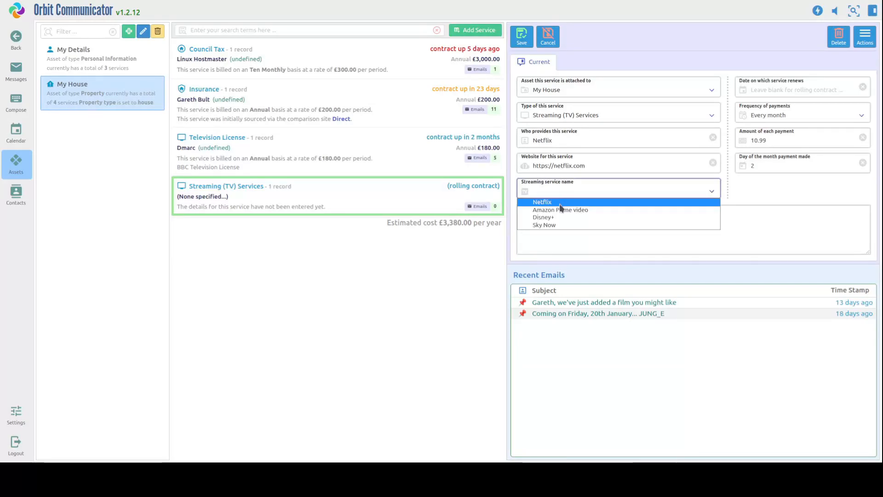
left_click(560, 202)
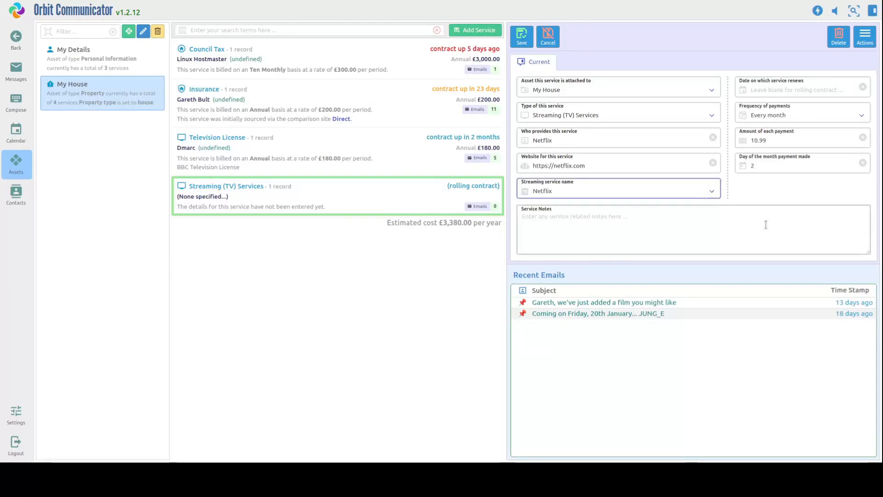
left_click(525, 39)
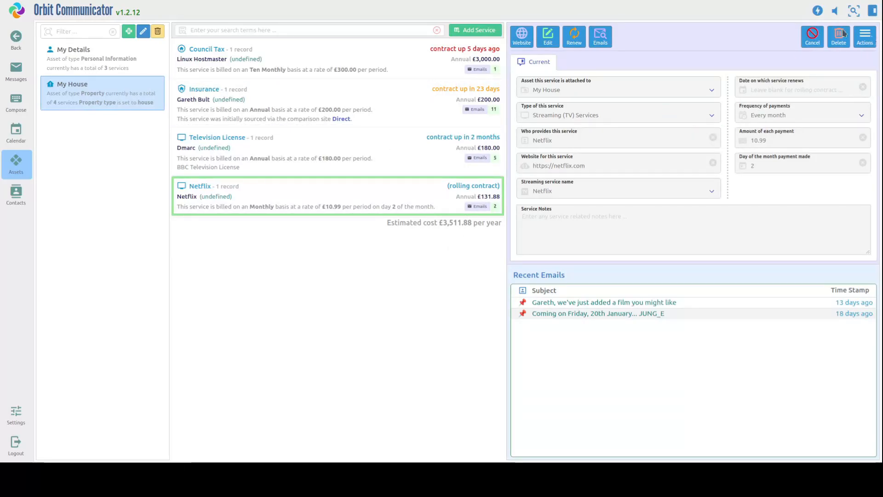
Review the renewals and monthly payments summaries, opening the Council Tax and Insurance services from the renewals list
left_click(814, 14)
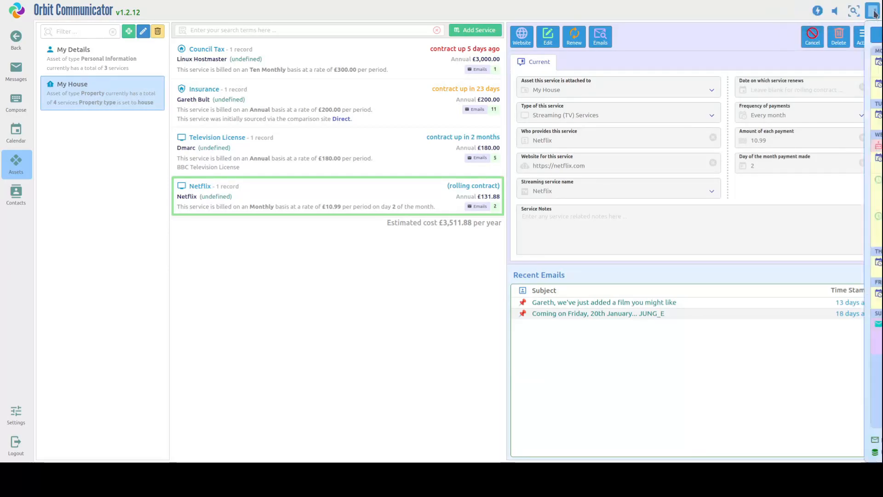
left_click(808, 34)
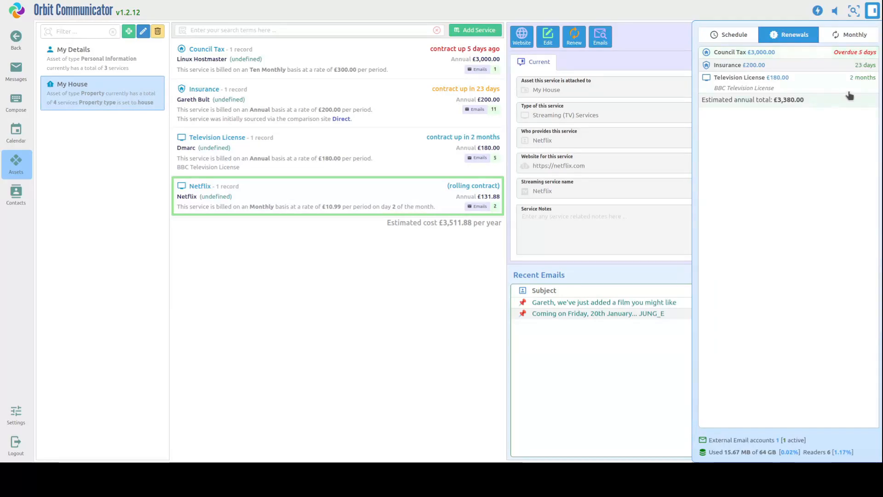
left_click(850, 39)
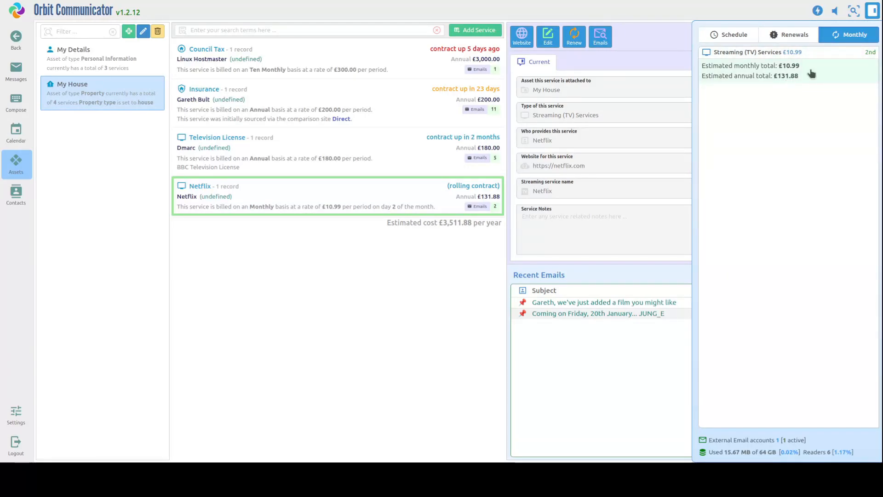
left_click(783, 36)
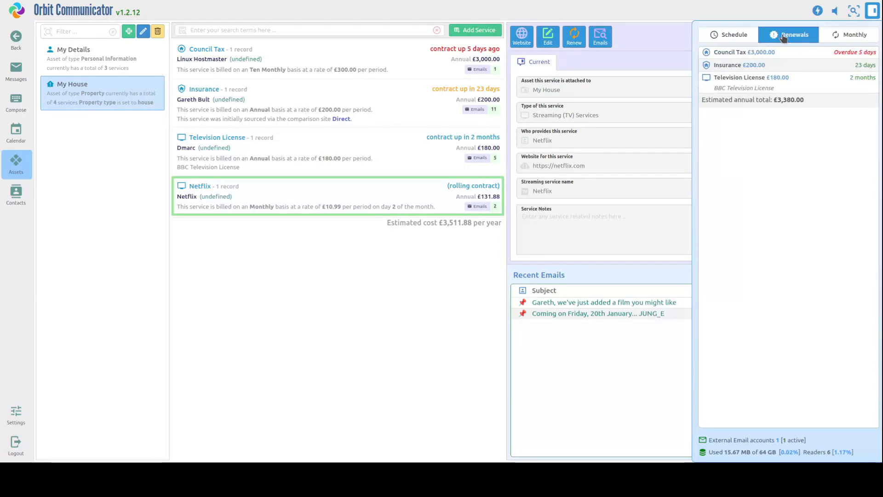
left_click(772, 54)
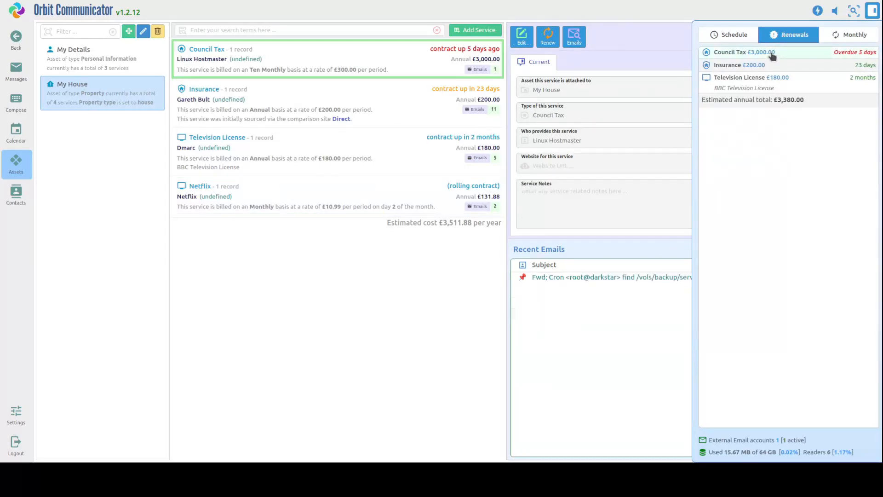
left_click(780, 66)
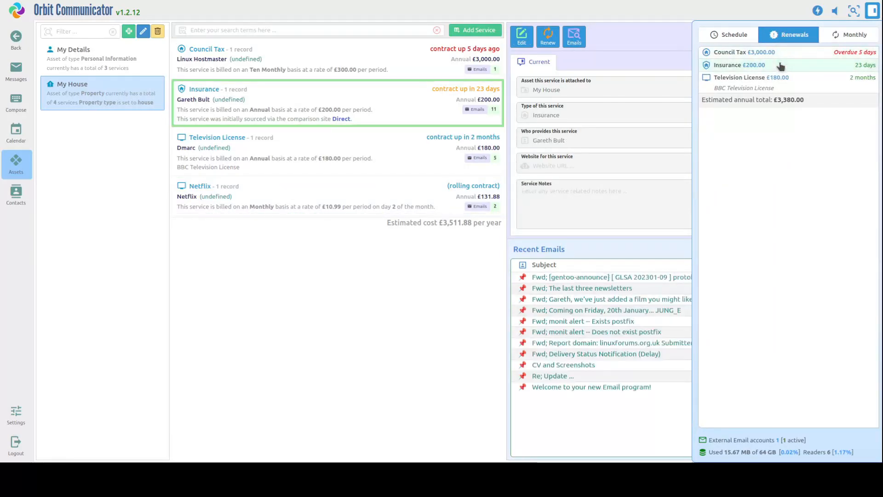
Open the overdue Council Tax service from the renewals list and renew it with a renewal date of 01/02/2024
left_click(782, 55)
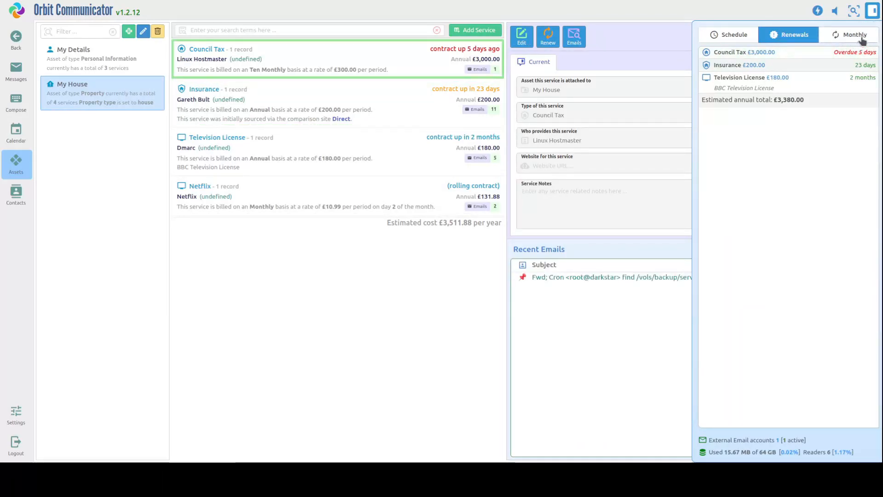
left_click(872, 10)
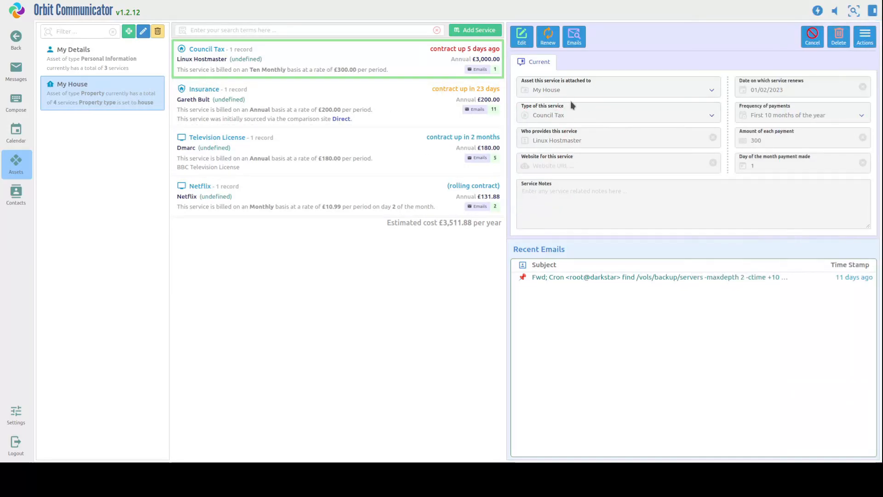
left_click(548, 35)
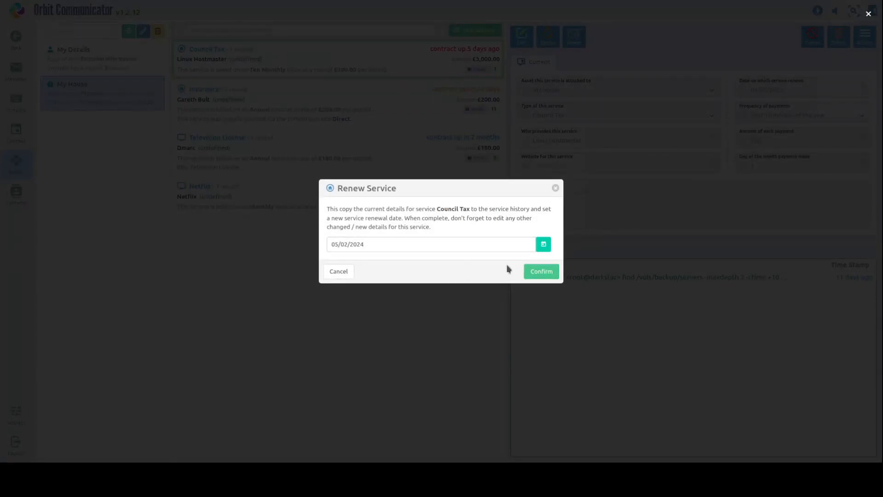
left_click(485, 251)
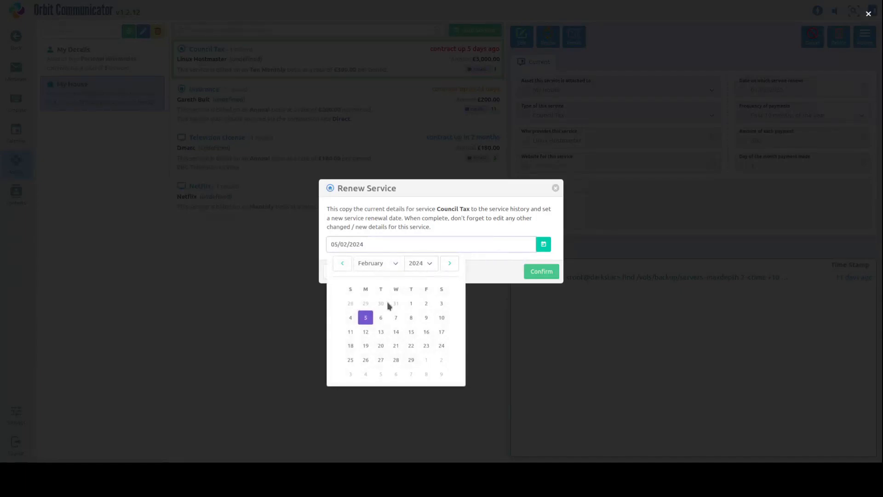
left_click(411, 303)
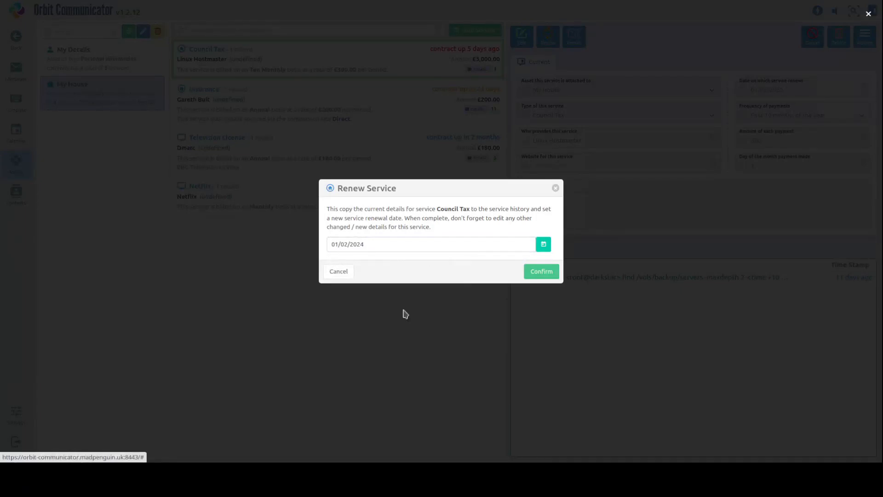
left_click(541, 271)
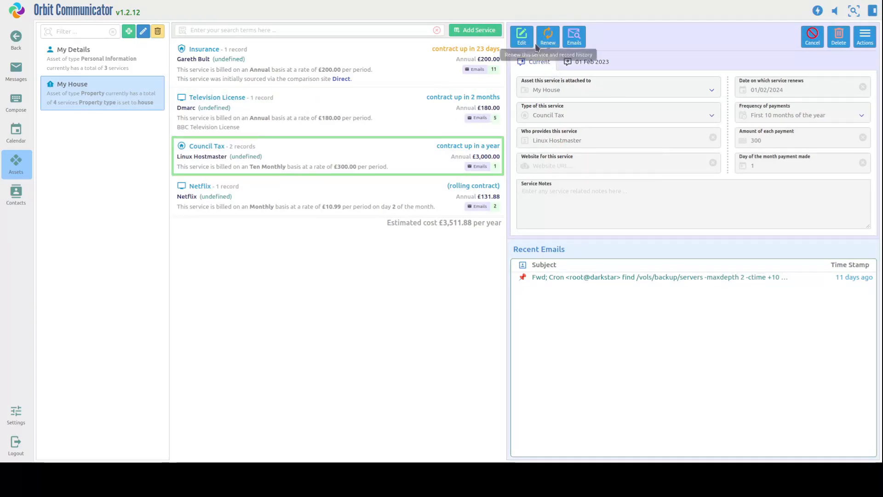
Set the renewed Council Tax service's payment amount to 310 and save the service
left_click(522, 36)
left_click(774, 141)
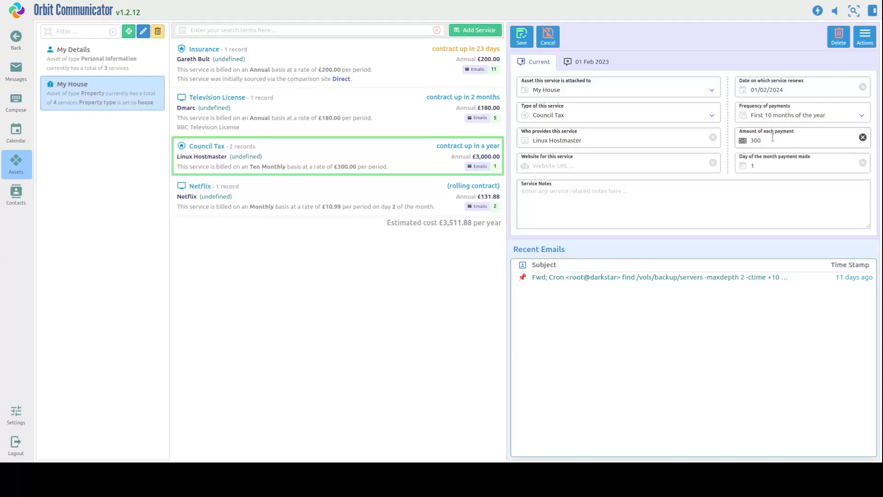
left_click(522, 36)
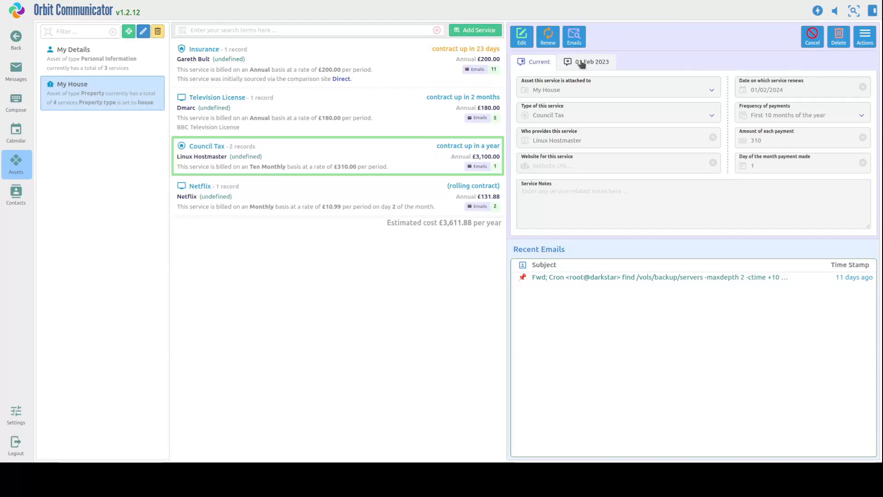
Compare the Council Tax service's current details with its 01 Feb 2023 history record
left_click(593, 63)
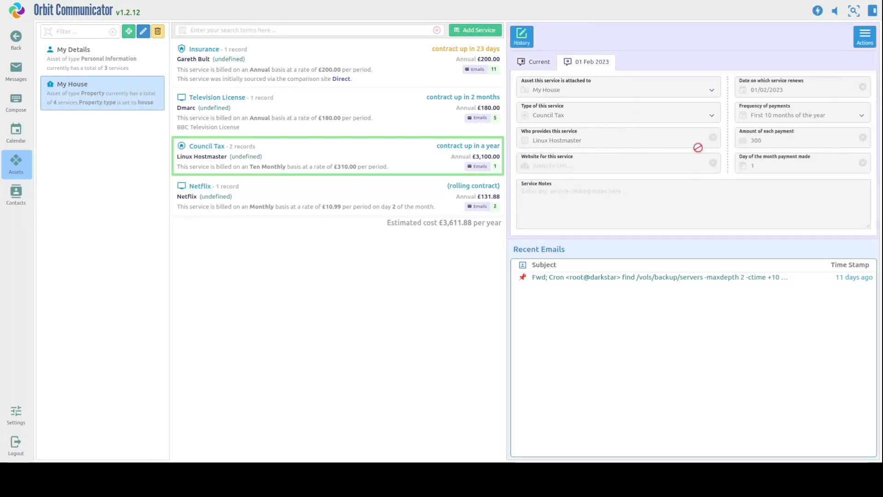
left_click(535, 64)
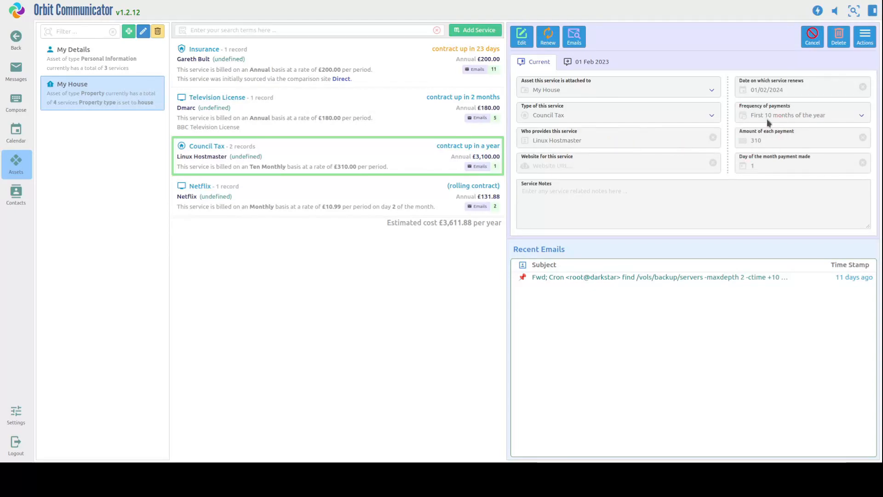
left_click(600, 64)
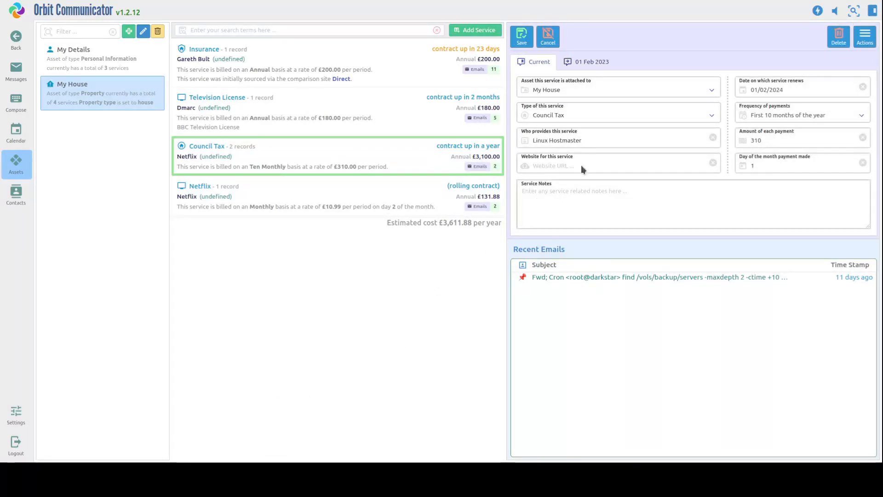
left_click(595, 61)
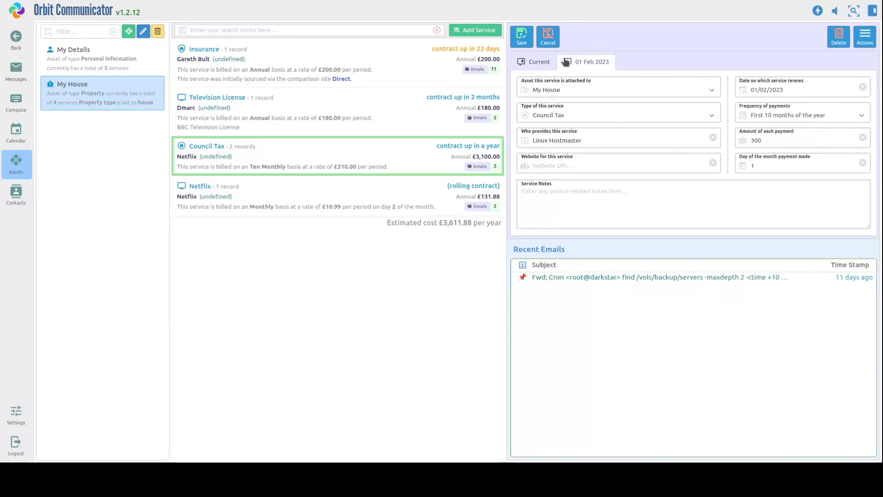
left_click(538, 62)
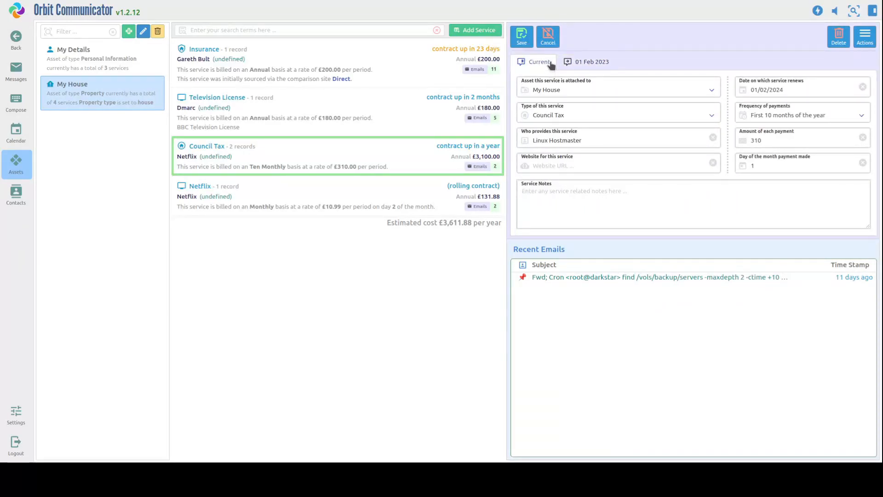
Replace the provider in the current Council Tax record with Dmarc
left_click(713, 138)
type("Dm")
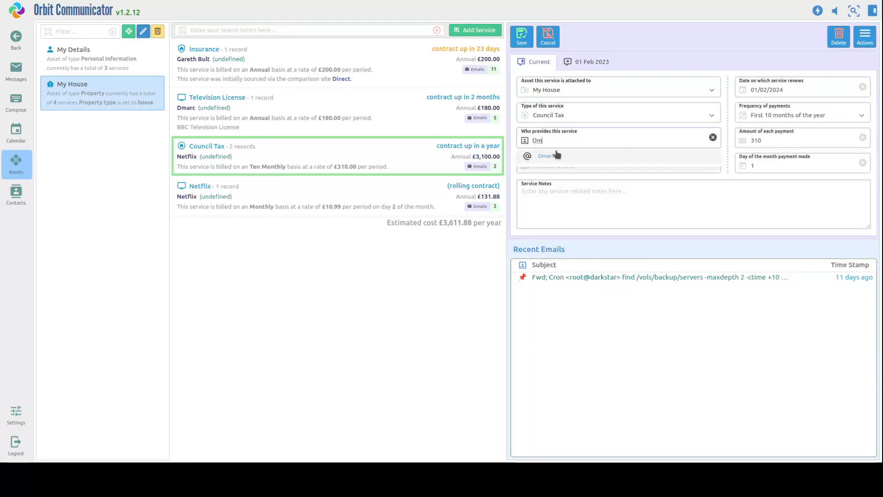
left_click(557, 153)
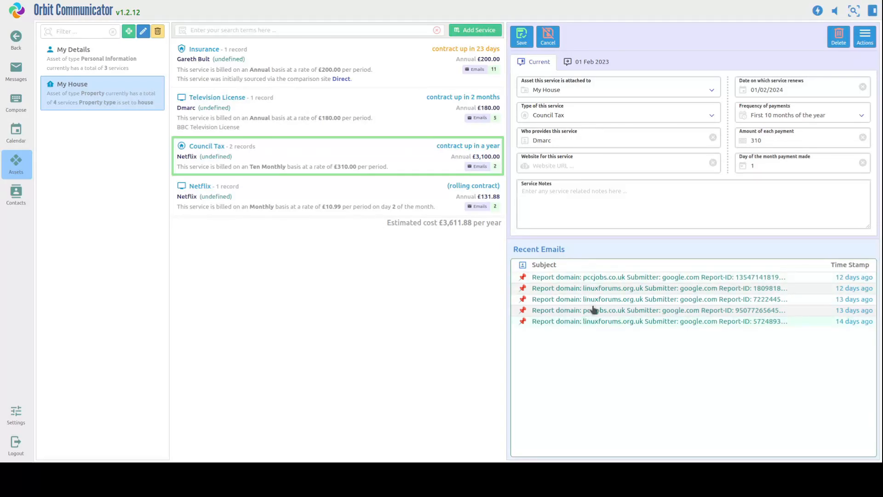
Save the Council Tax service and compare the recent emails of its 01 Feb 2023 record with those of the current record
left_click(521, 35)
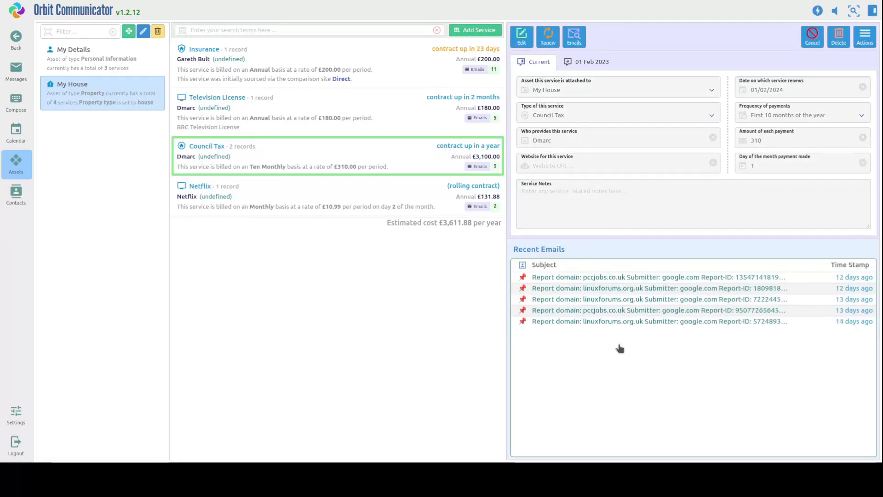
left_click(598, 62)
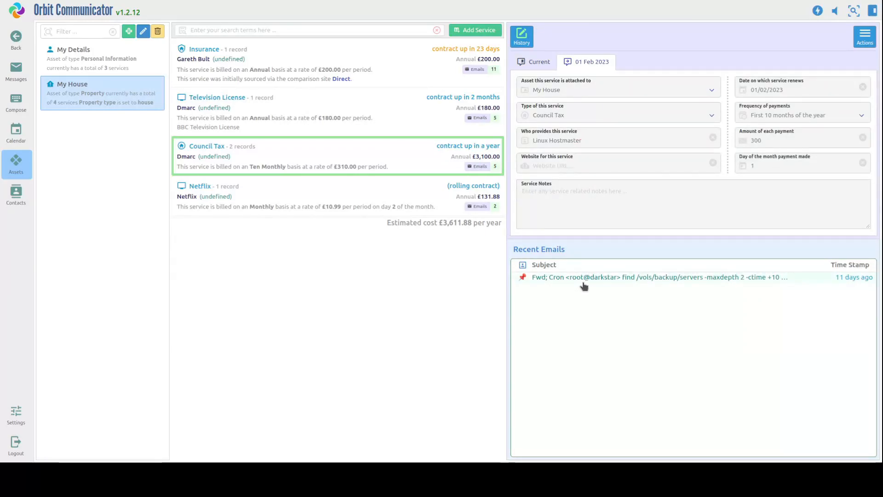
left_click(541, 63)
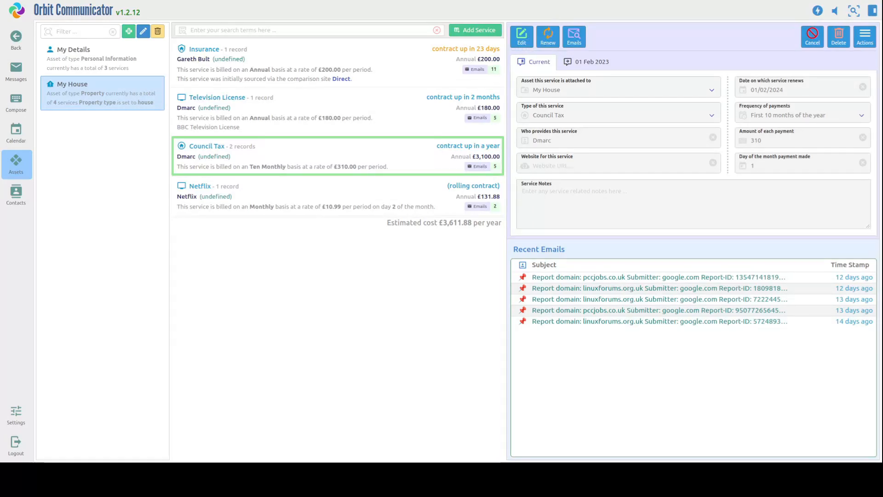
Set the Pension Payments service under My Details to payments of 12 every month, made on day 5
left_click(94, 61)
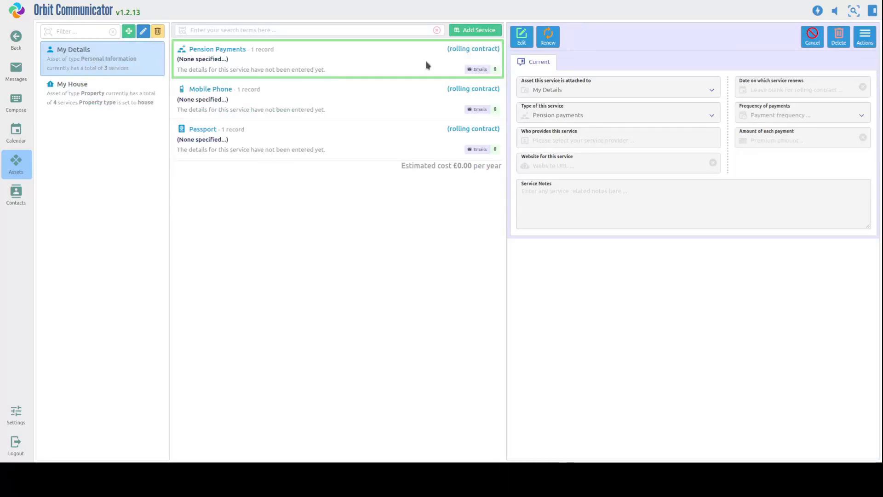
left_click(513, 43)
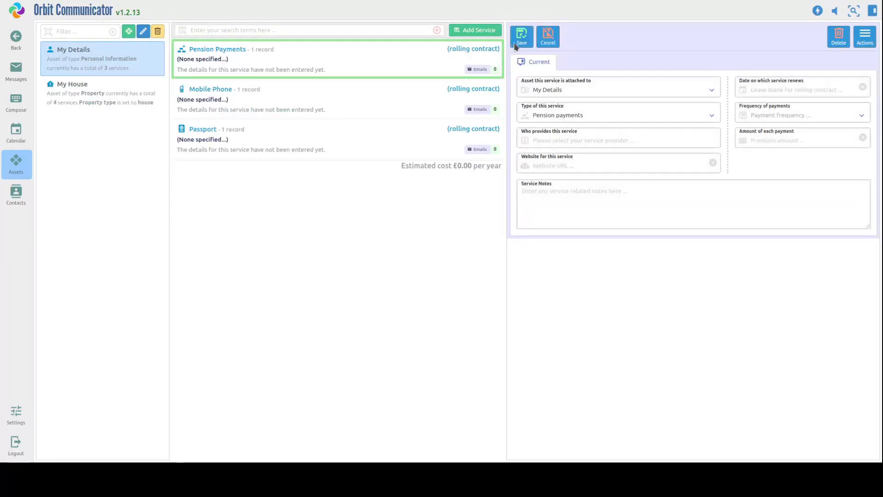
left_click(787, 117)
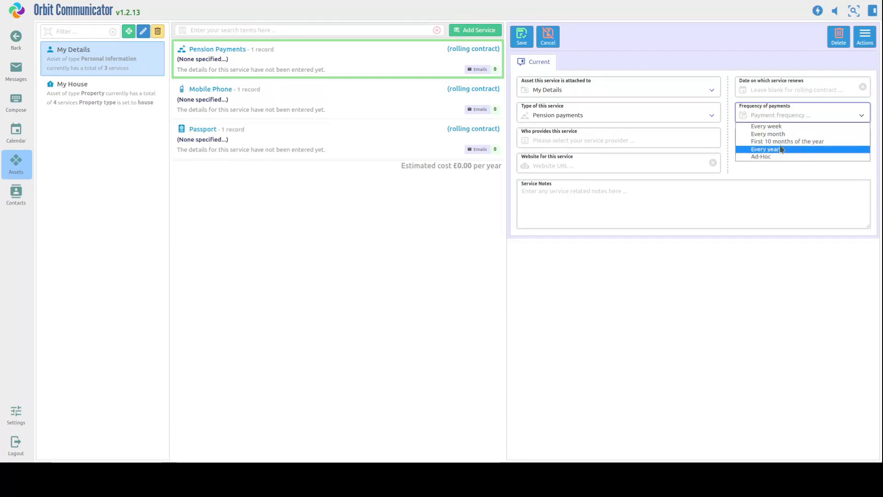
left_click(777, 134)
type("12")
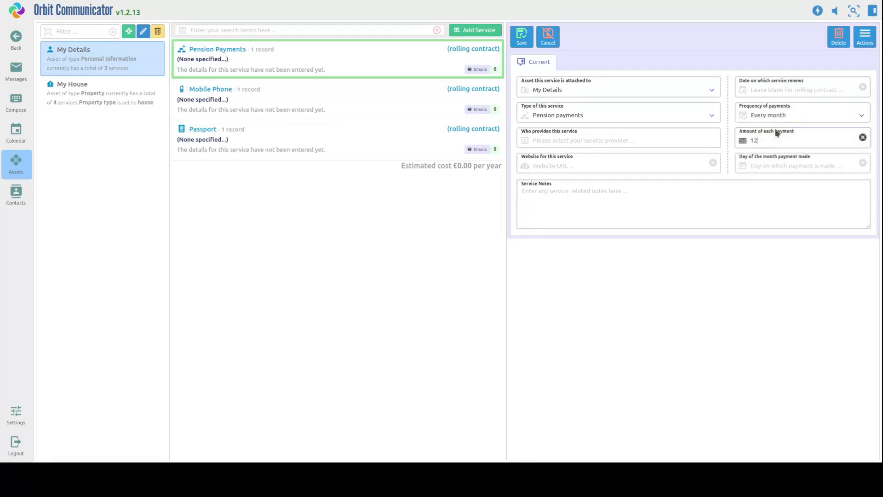
left_click(772, 164)
type("5")
Choose Linux Hostmaster as the provider of the Pension Payments service and save it
left_click(534, 138)
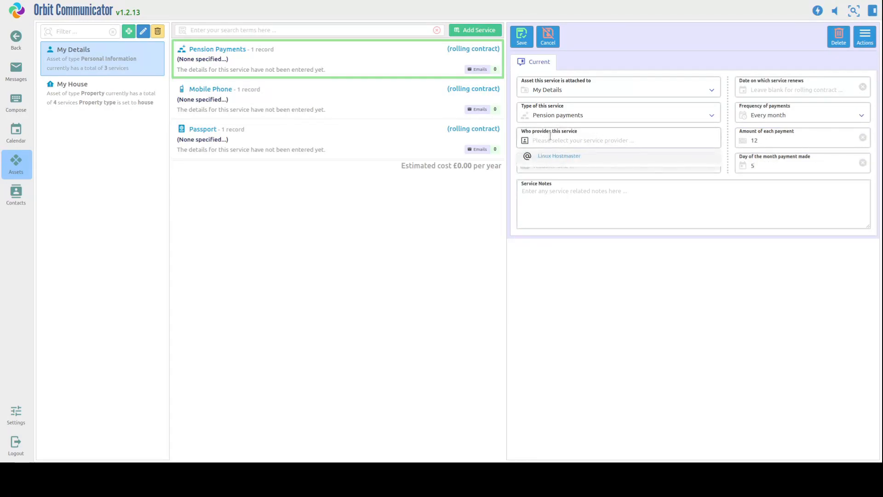
left_click(549, 157)
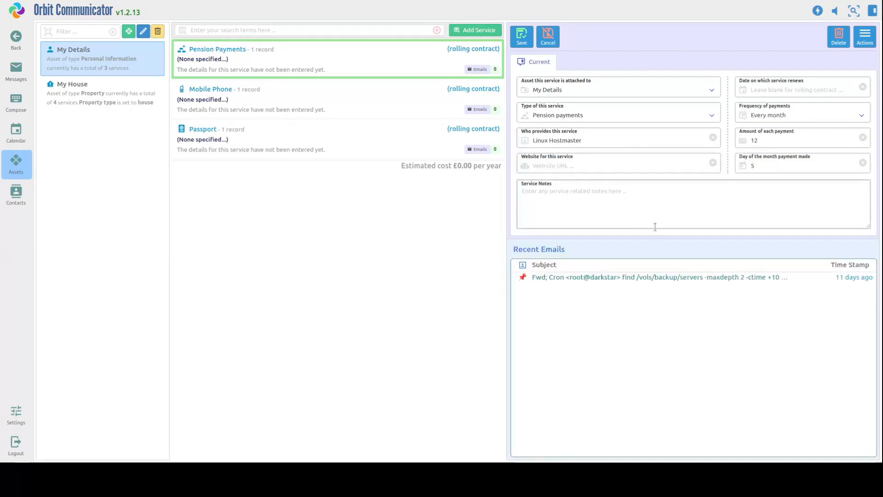
left_click(521, 36)
Set the Mobile Phone service under My Details to payments of 6.5 every month, made on day 20
left_click(219, 109)
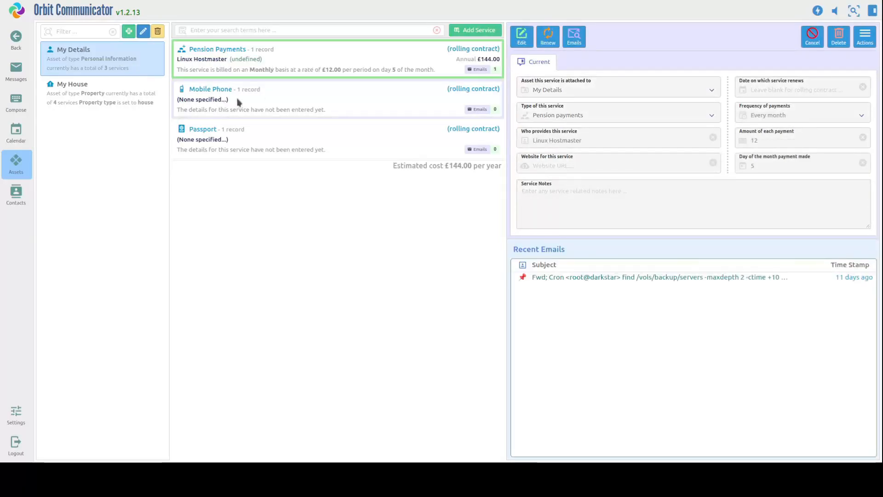
left_click(524, 36)
left_click(793, 115)
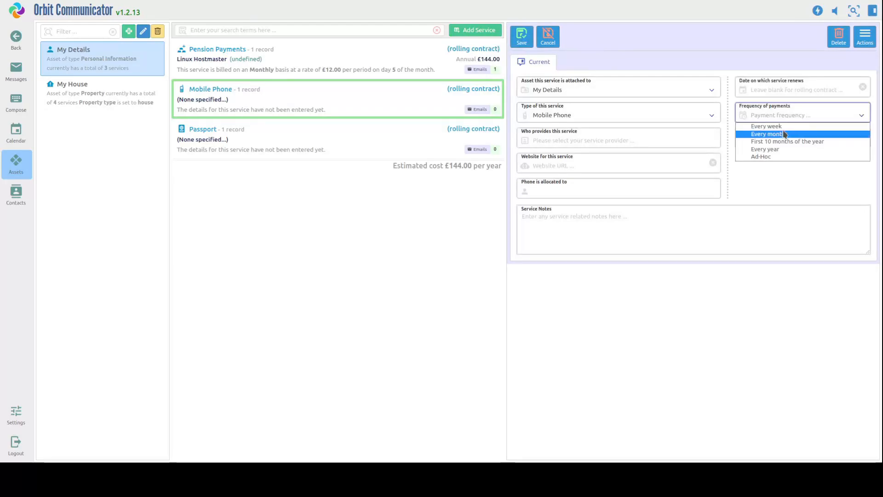
left_click(784, 135)
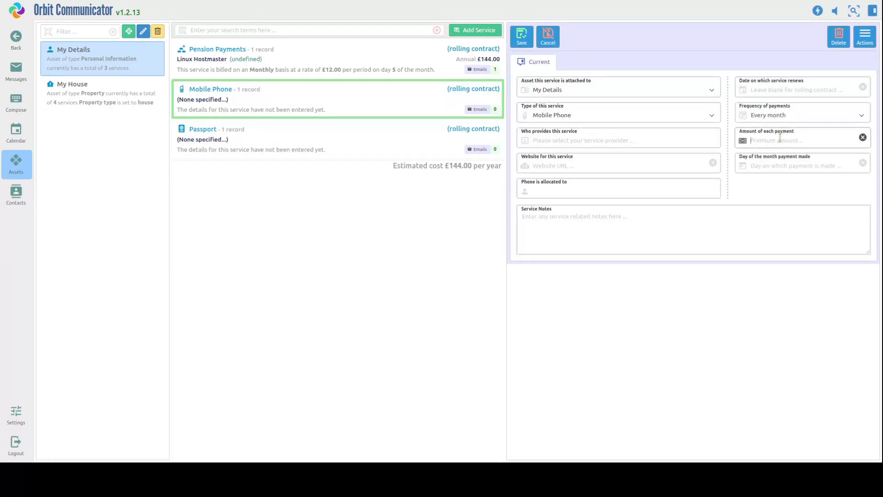
type("6.5")
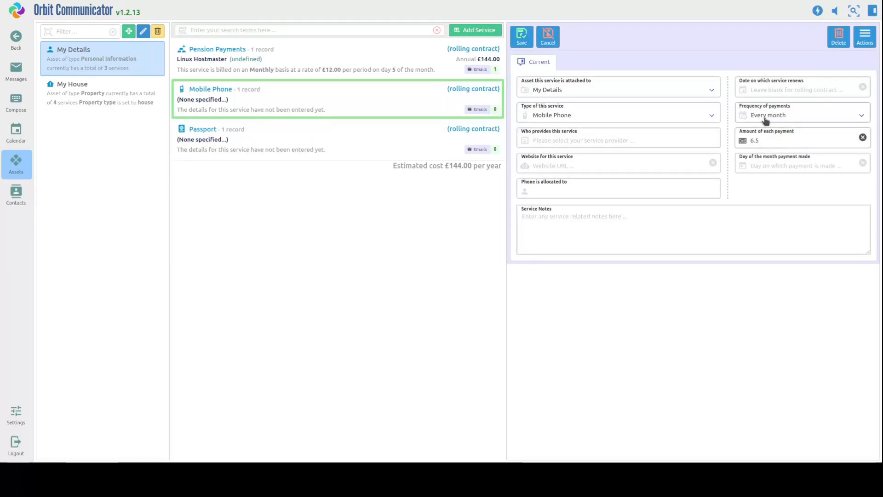
key("Tab")
type("20")
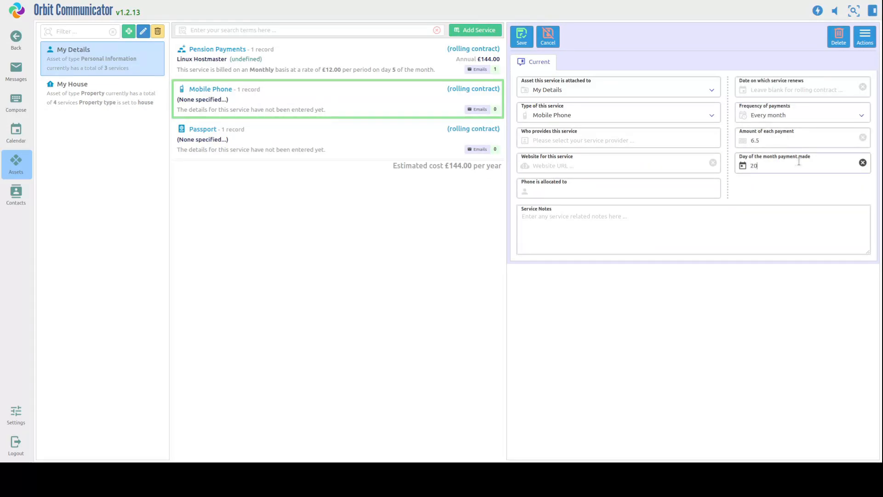
Choose the first suggested contact matching "g" as the Mobile Phone service's provider and save the service
left_click(570, 144)
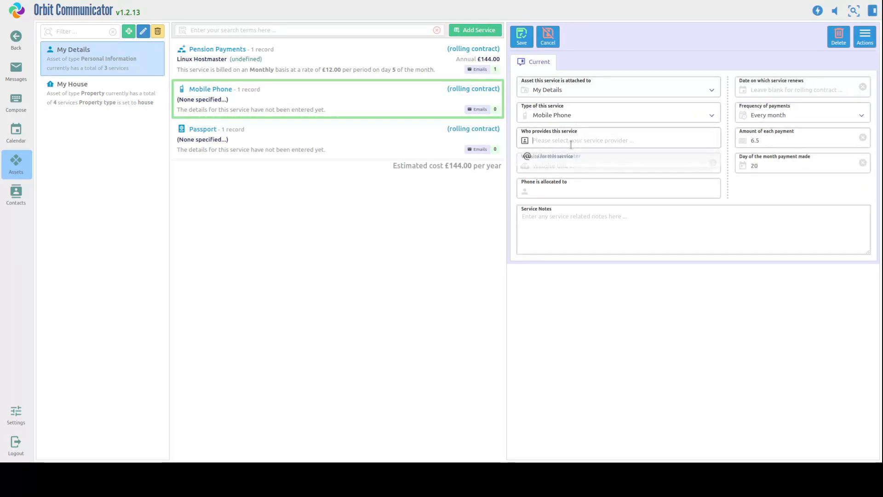
type("g")
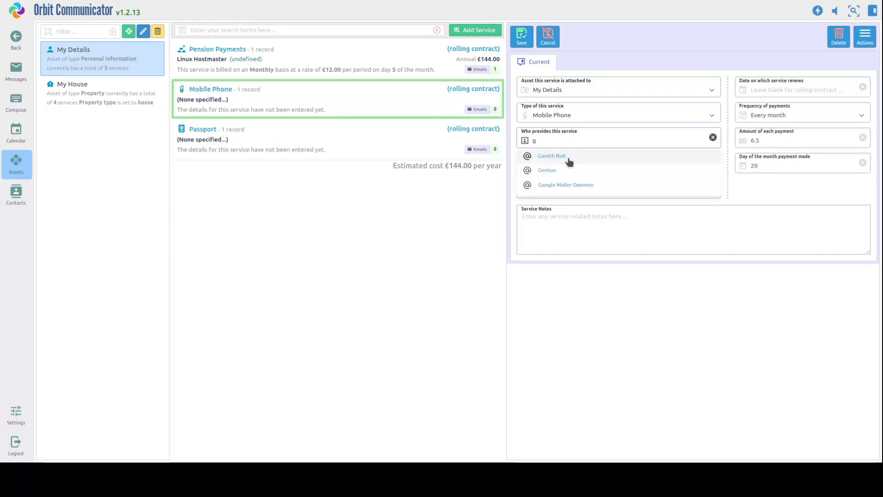
left_click(568, 158)
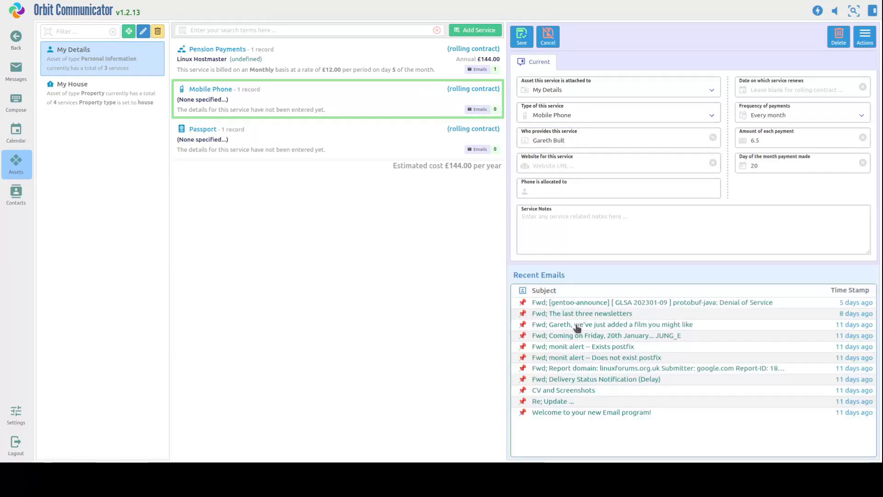
left_click(522, 36)
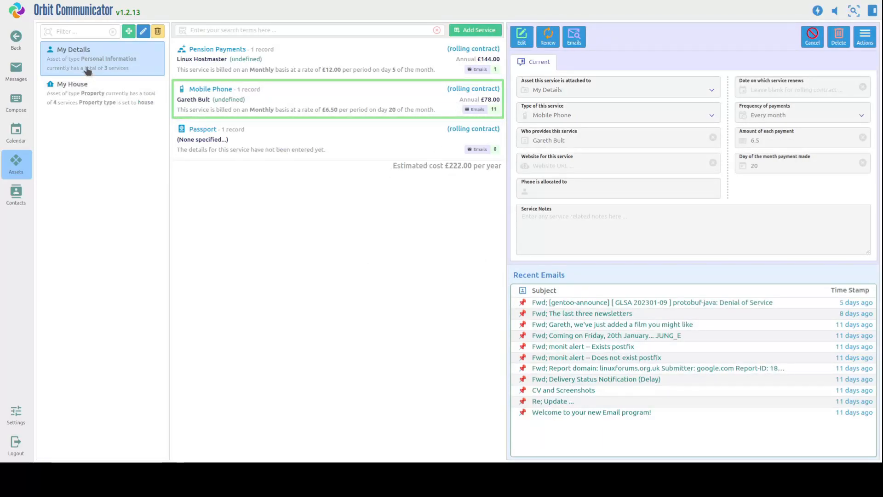
Show the My House services and review the overall renewals list and the monthly payments list with their estimated totals
left_click(117, 103)
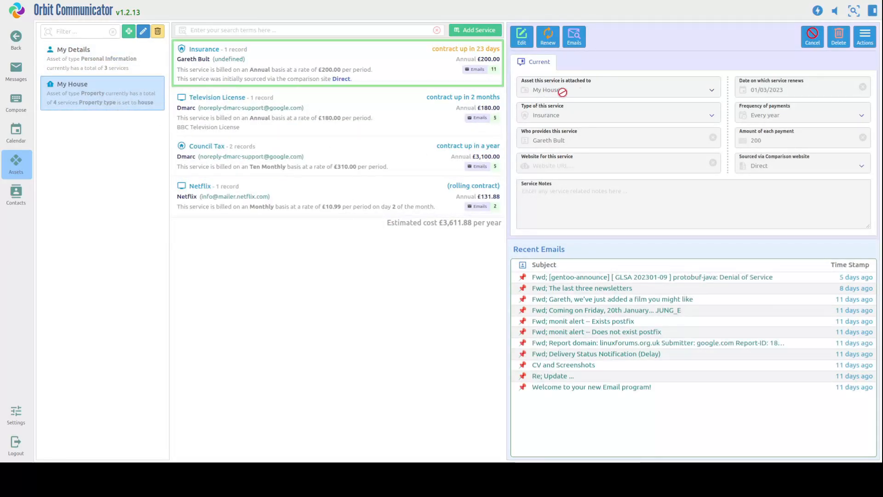
left_click(872, 10)
left_click(797, 37)
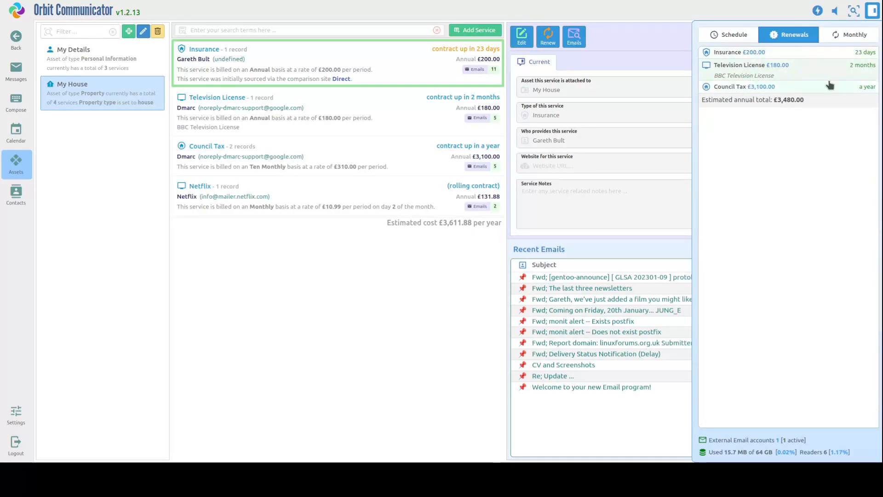
left_click(849, 37)
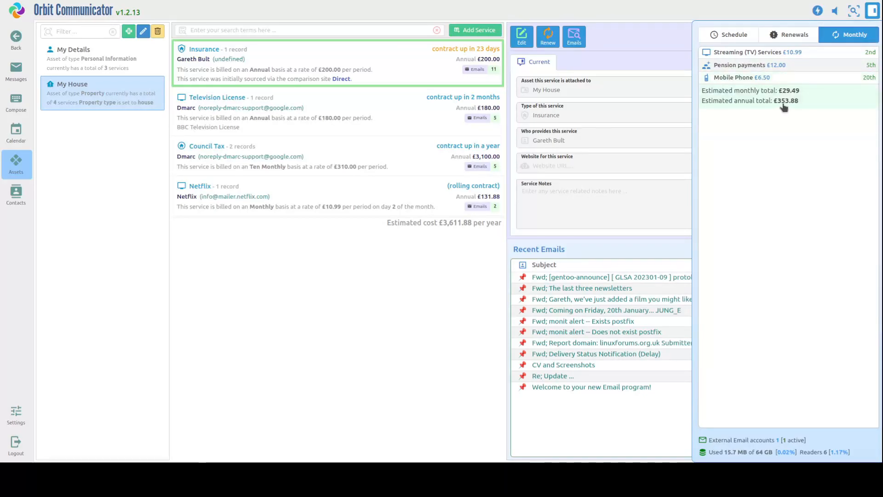
left_click(791, 39)
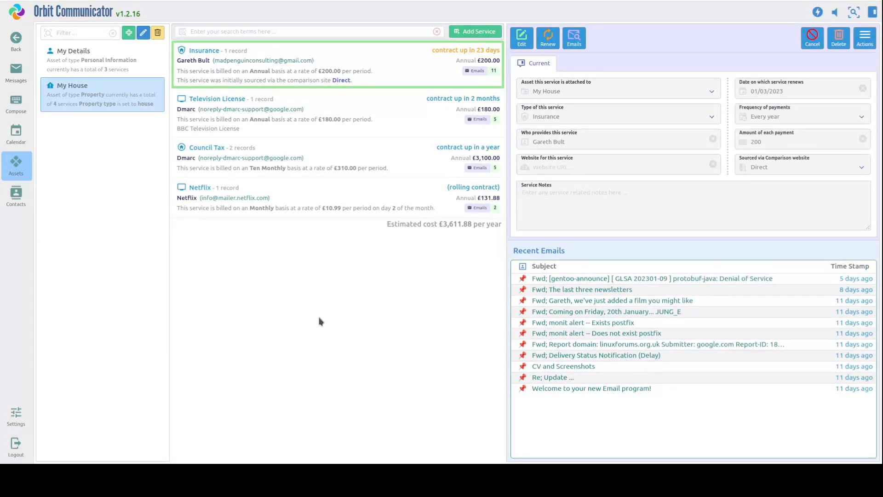
Examine the service payments and renewals in the calendar's month view and in the week of 1 February 2023
left_click(14, 134)
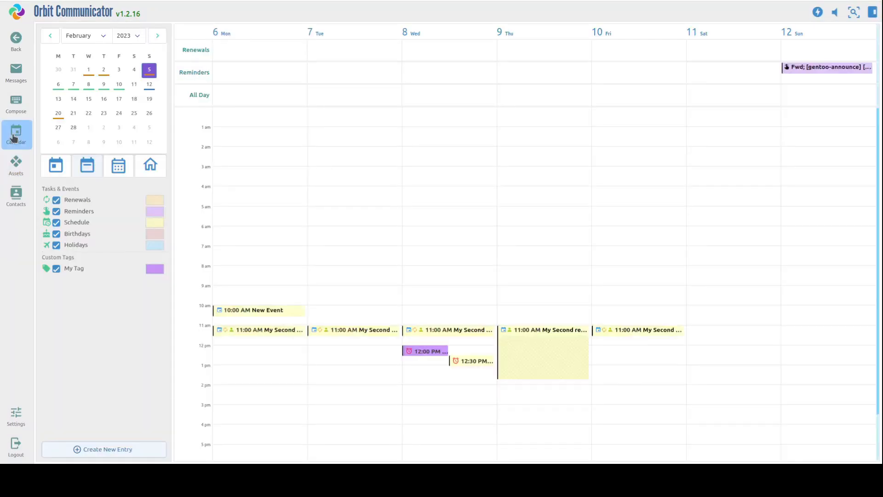
left_click(115, 168)
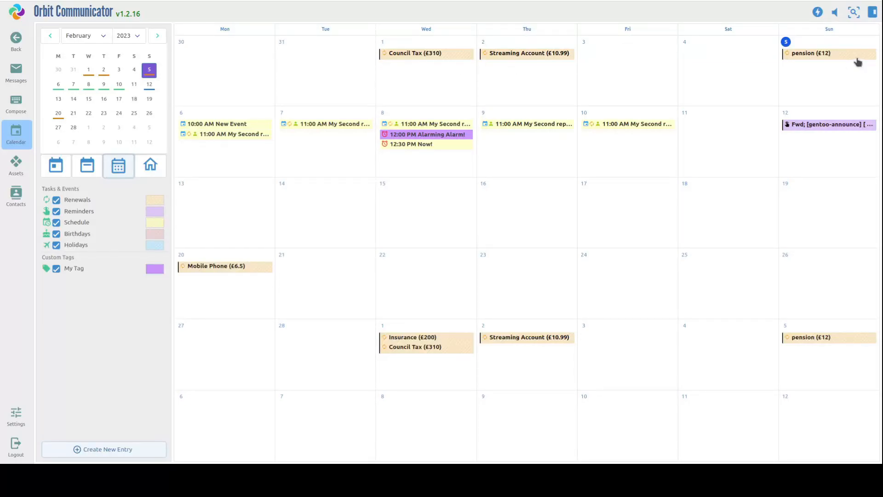
left_click(91, 173)
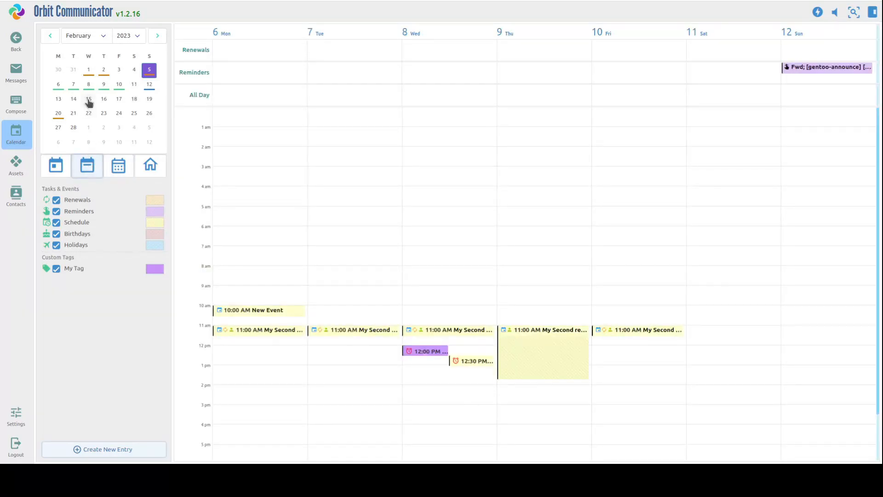
left_click(88, 70)
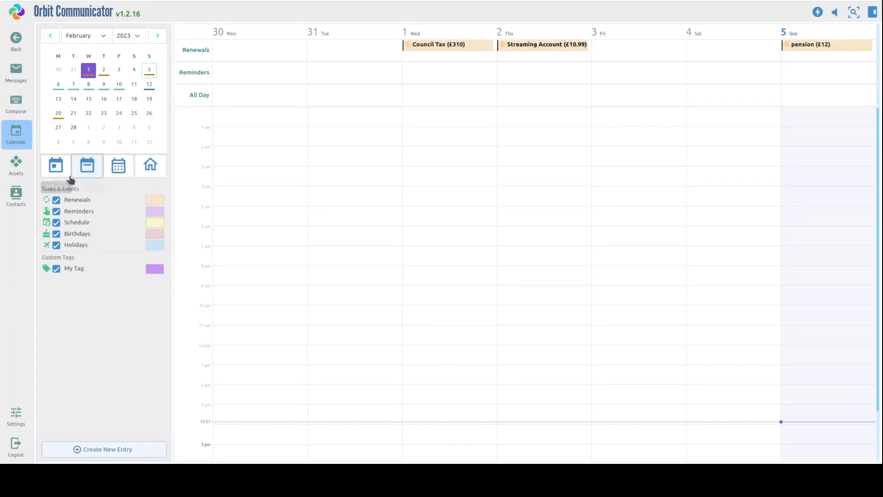
left_click(118, 165)
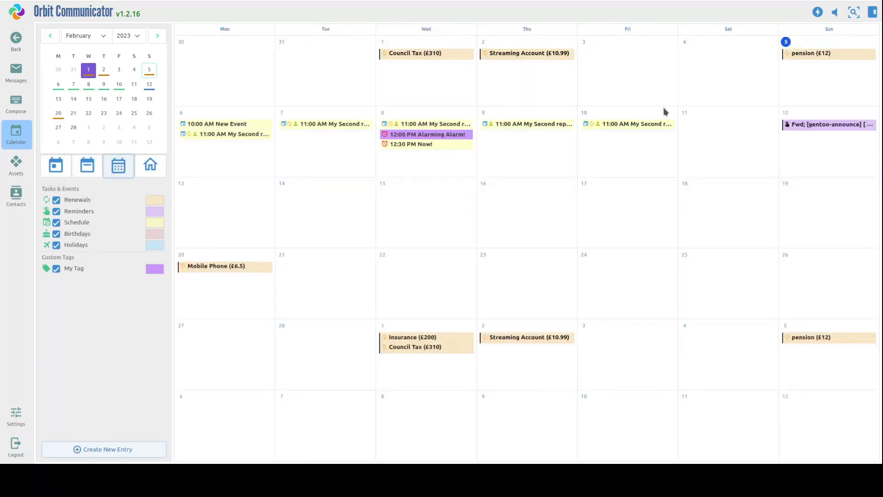
Open the pension payments service from the monthly payments list to view its asset details, and return to the calendar
left_click(872, 12)
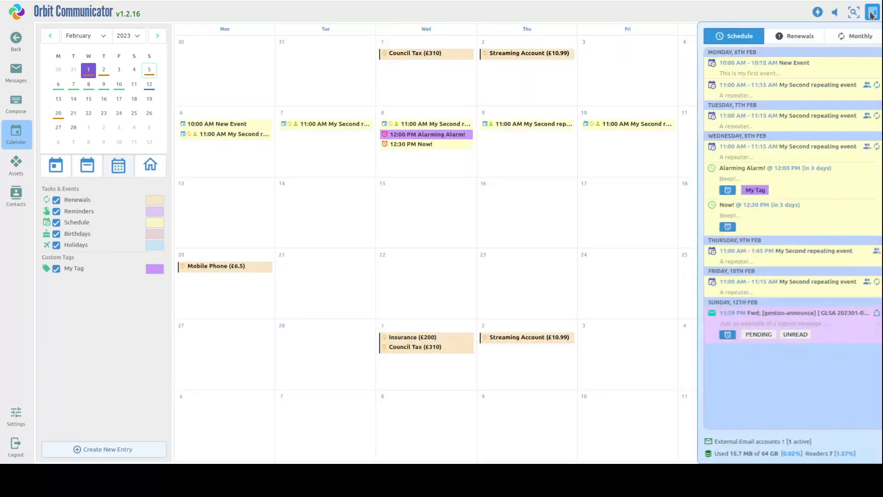
left_click(846, 41)
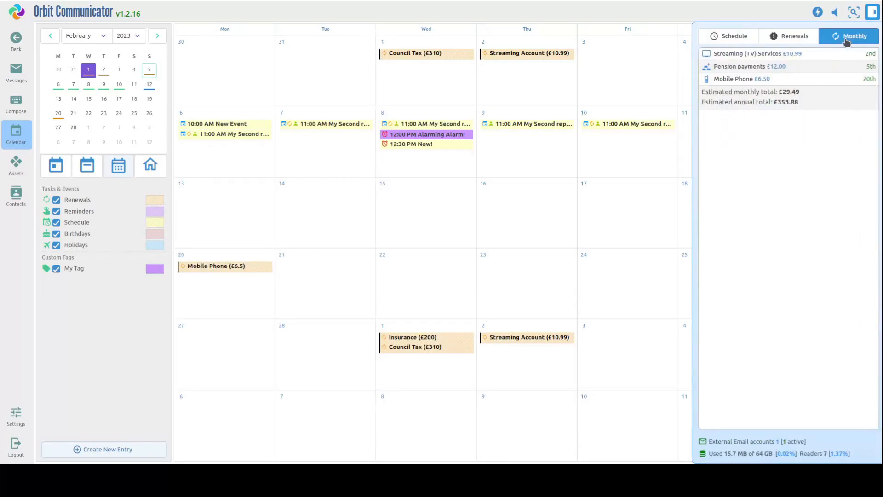
left_click(781, 70)
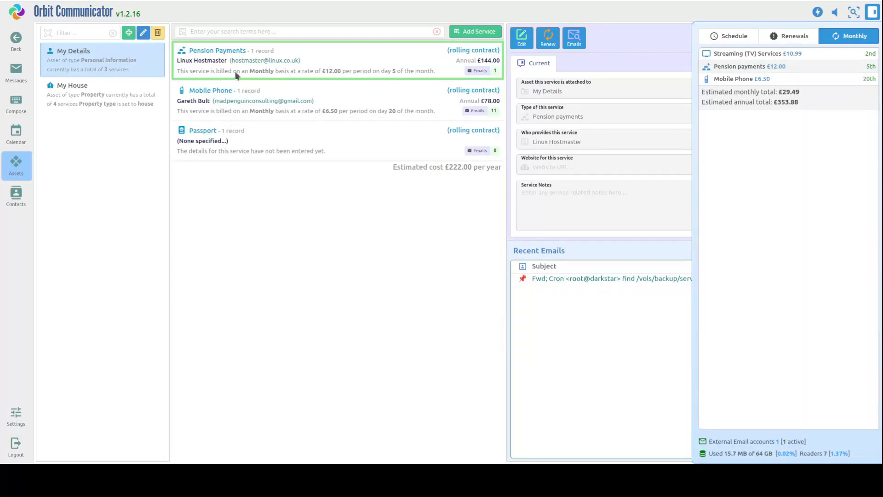
left_click(16, 134)
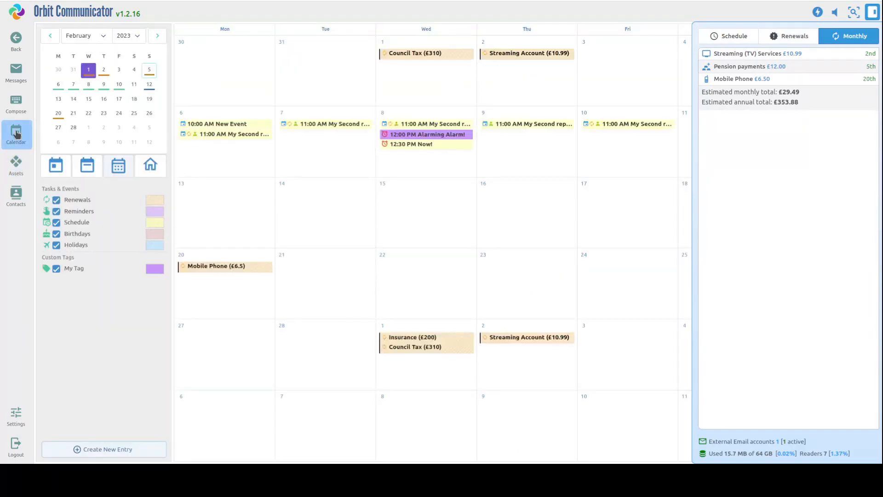
View the asset linked to the 1 March Council Tax calendar entry and hide the payments overview
left_click(439, 350)
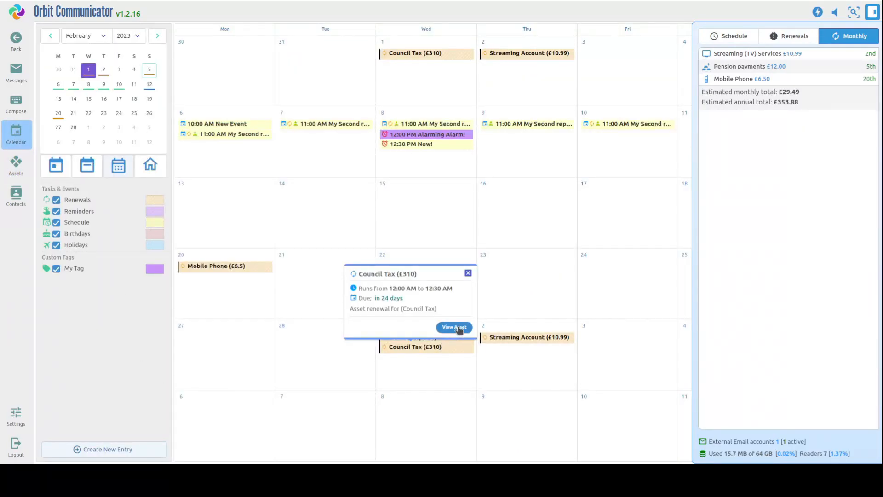
left_click(454, 327)
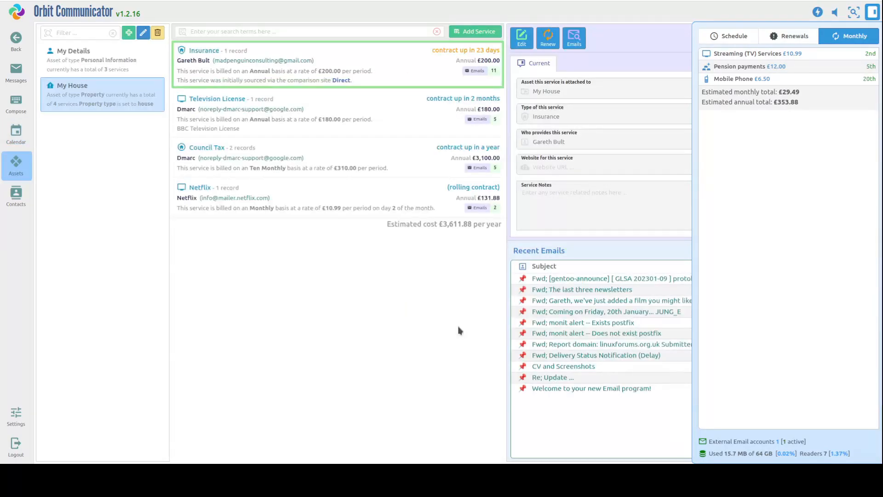
left_click(873, 12)
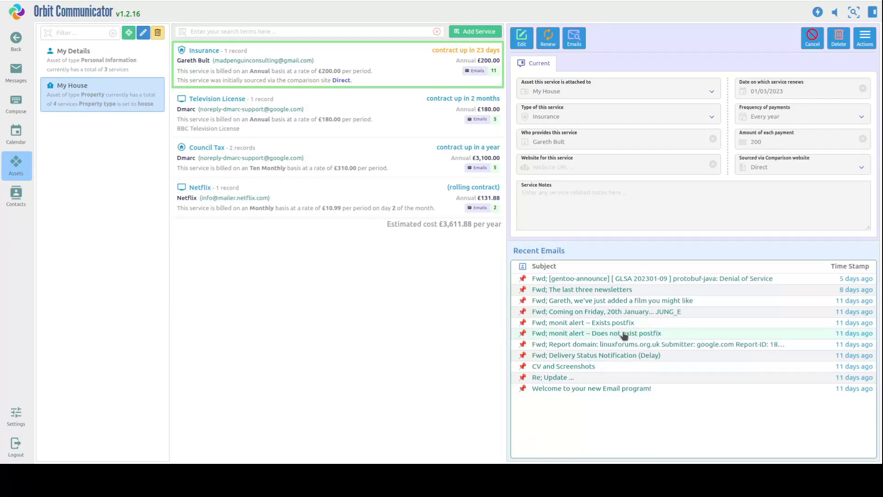
Return to the calendar and review the upcoming renewals list beside the month view
left_click(11, 139)
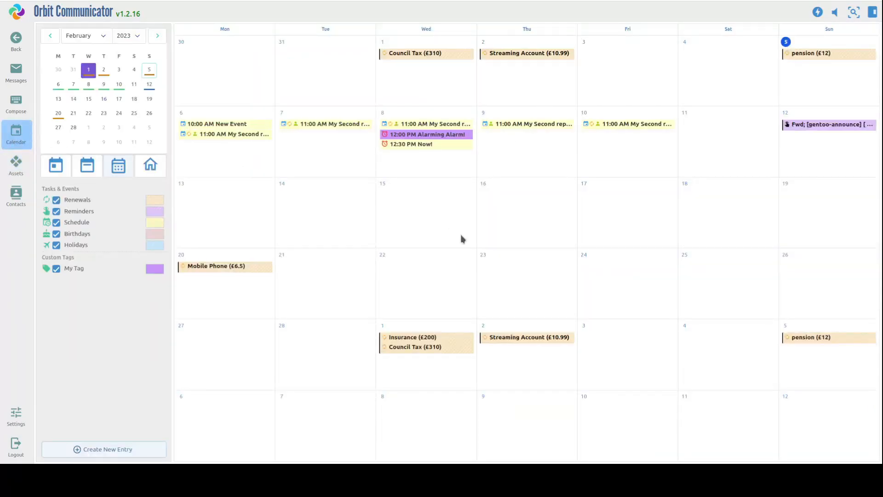
left_click(872, 11)
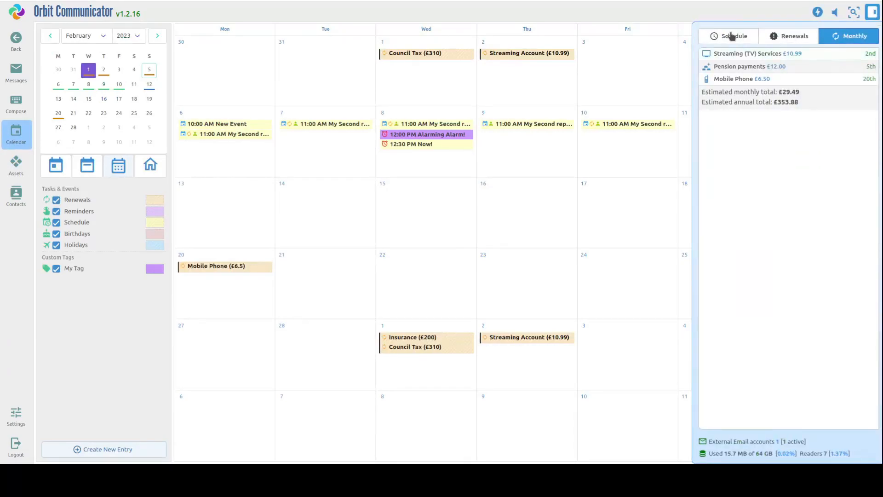
left_click(782, 36)
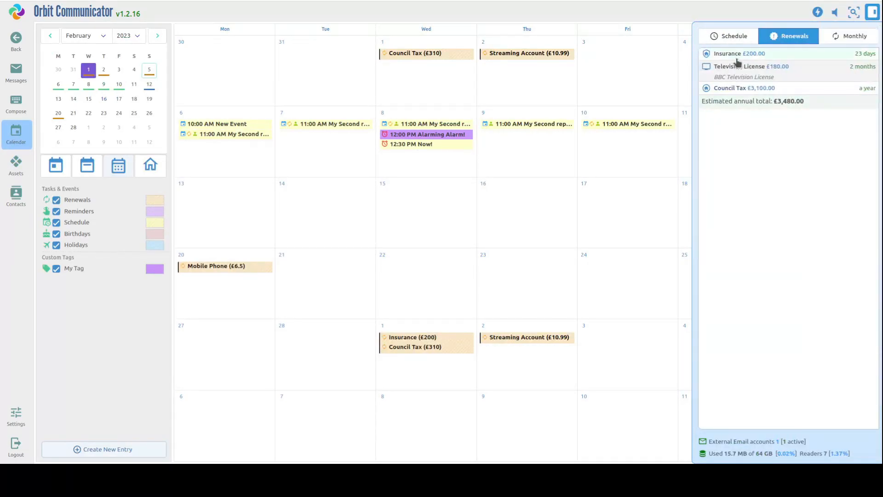